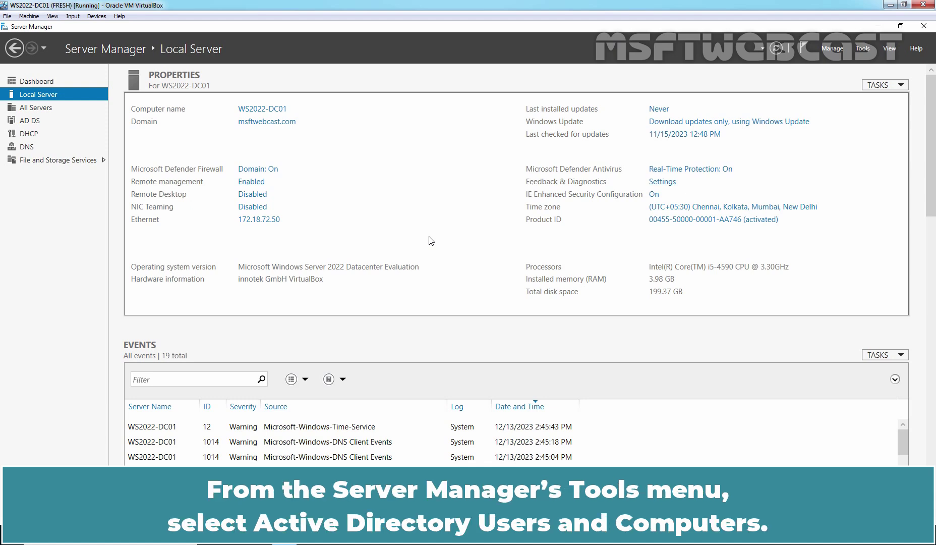
# Launch Active Directory Users and Computers from Server Manager's Tools menu to view msftwebcast.com
pyautogui.click(863, 49)
pyautogui.click(823, 106)
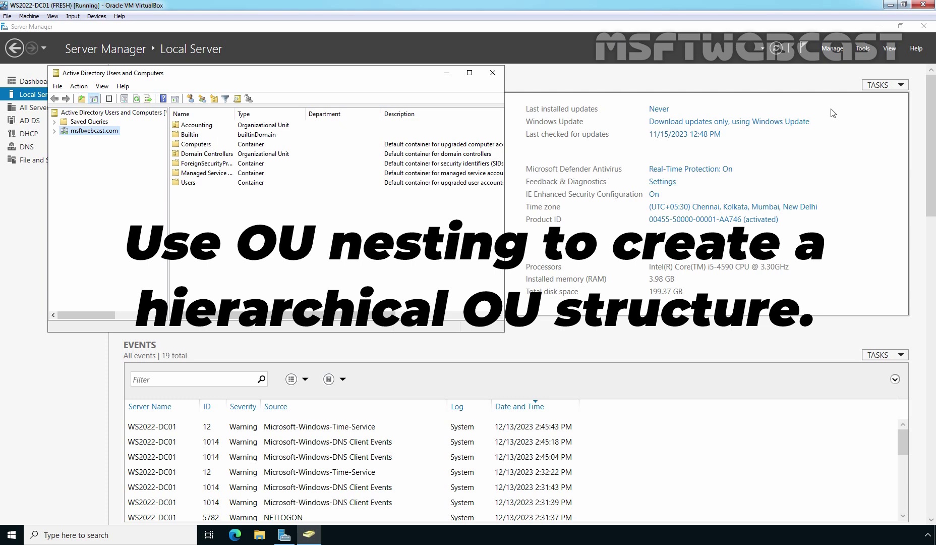
# Create an organizational unit named India at the root of msftwebcast.com, beside Accounting
pyautogui.rightClick(83, 132)
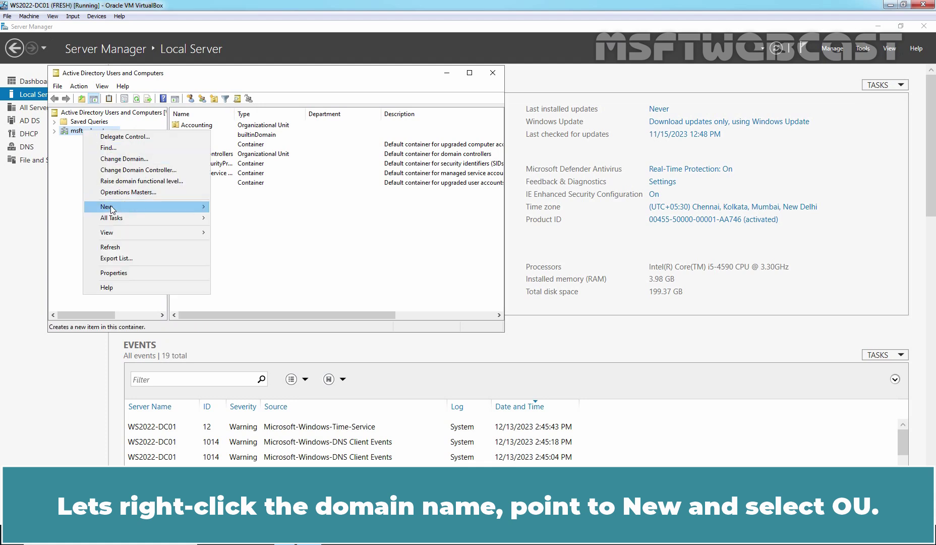
pyautogui.moveTo(112, 206)
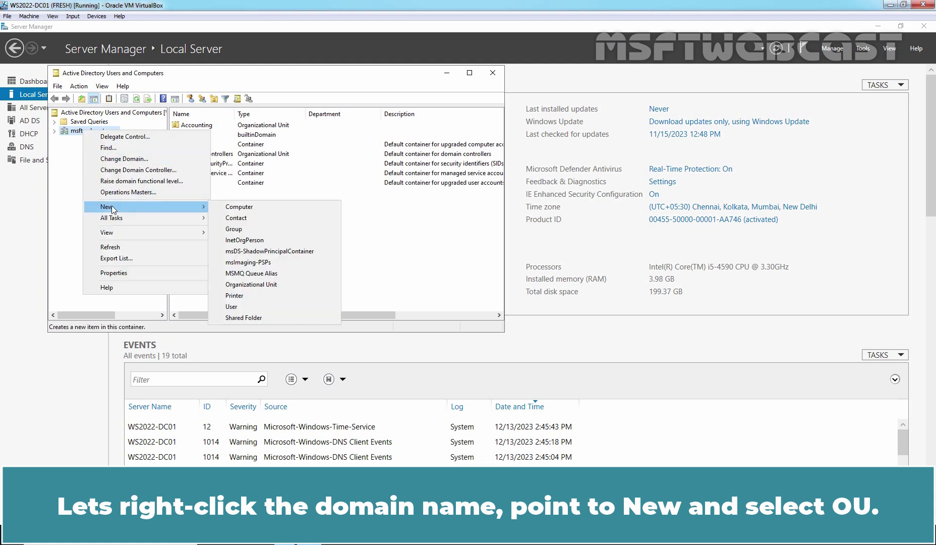
pyautogui.click(261, 285)
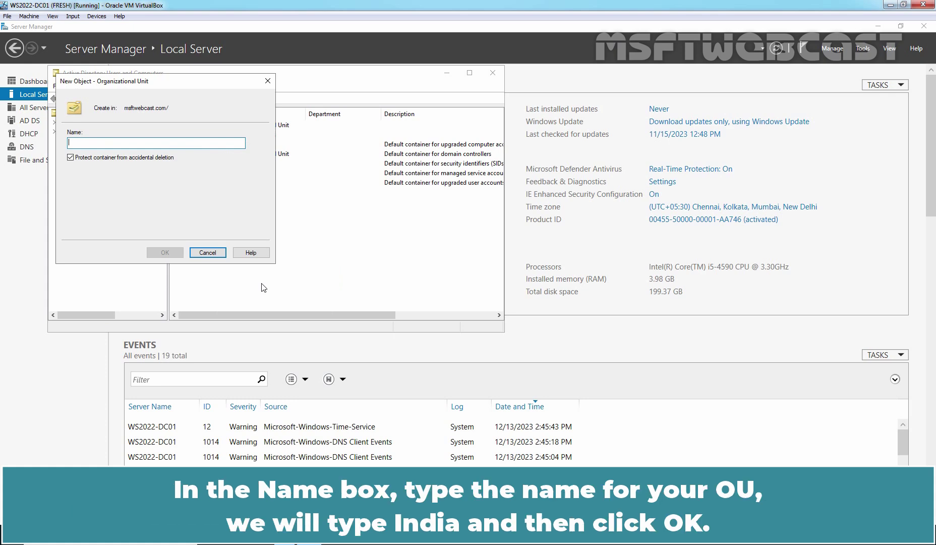
pyautogui.write('India')
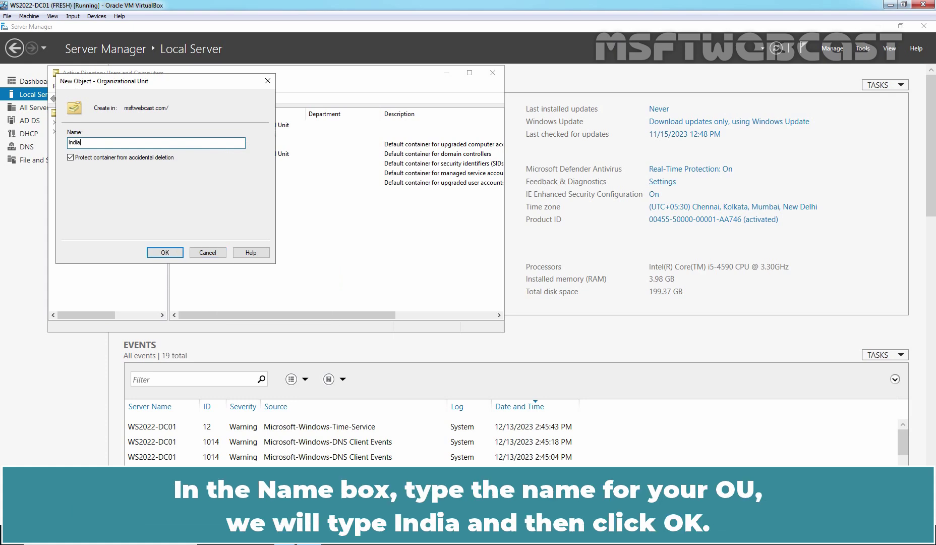
pyautogui.click(165, 252)
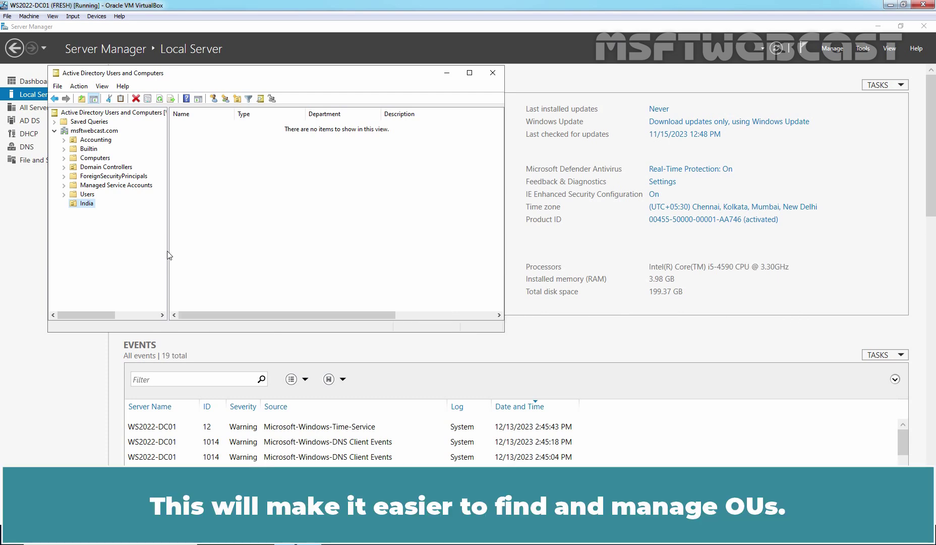
# Add an OU named IND-Marketing as a child of the India OU
pyautogui.rightClick(84, 203)
pyautogui.moveTo(131, 246)
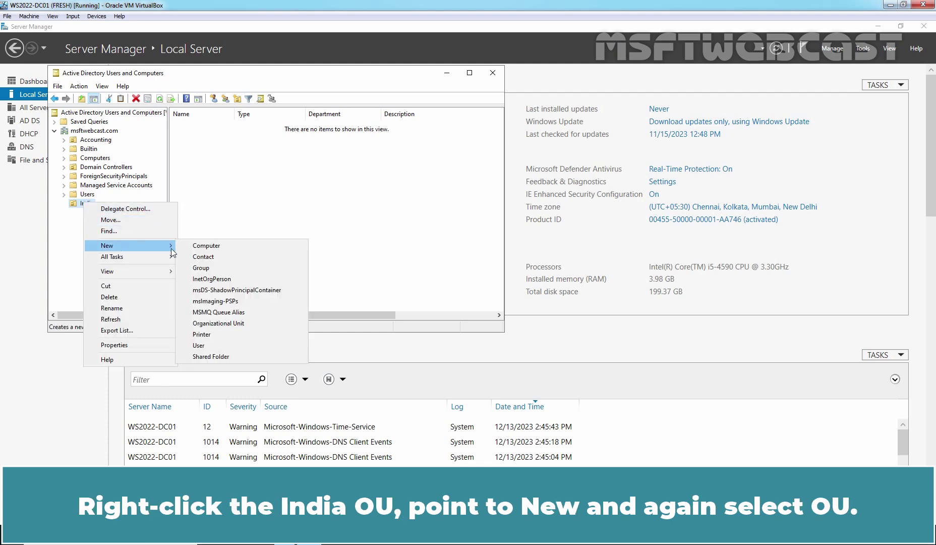
pyautogui.click(244, 323)
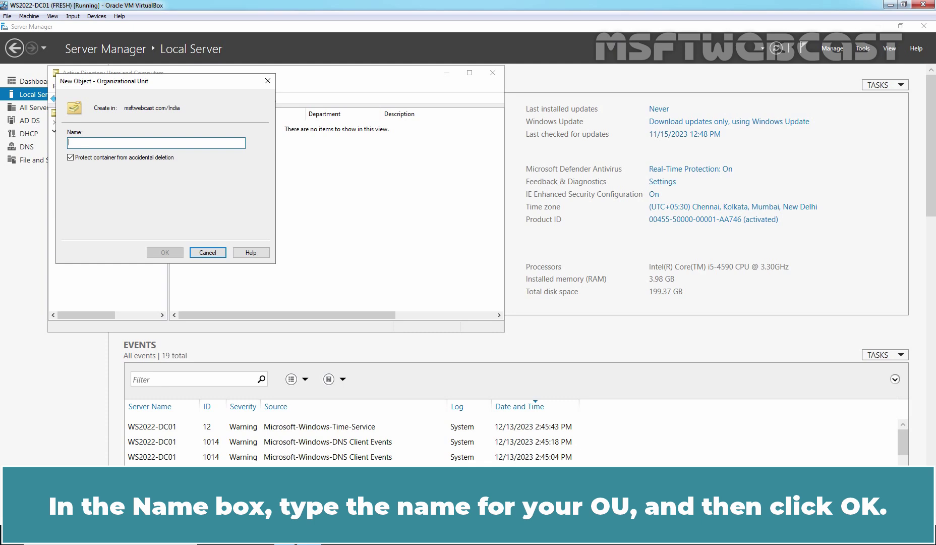
pyautogui.write('IND-Mar')
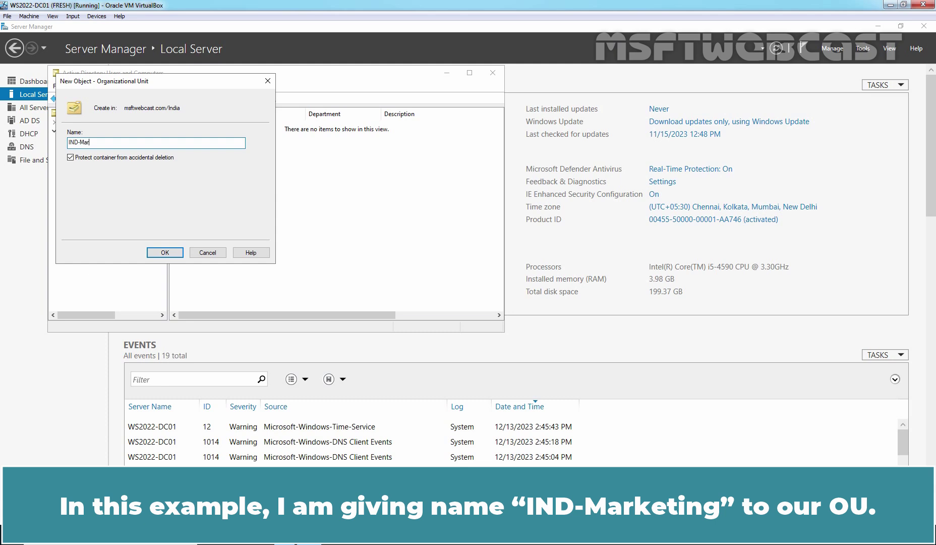
pyautogui.write('keting')
pyautogui.click(165, 253)
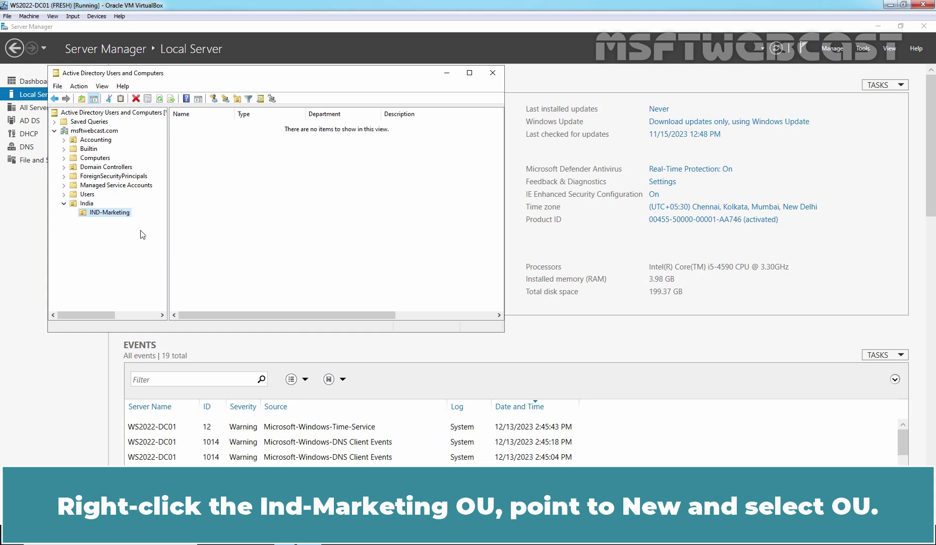
# Create the IND-Marketing-Users OU as a child of IND-Marketing
pyautogui.rightClick(121, 216)
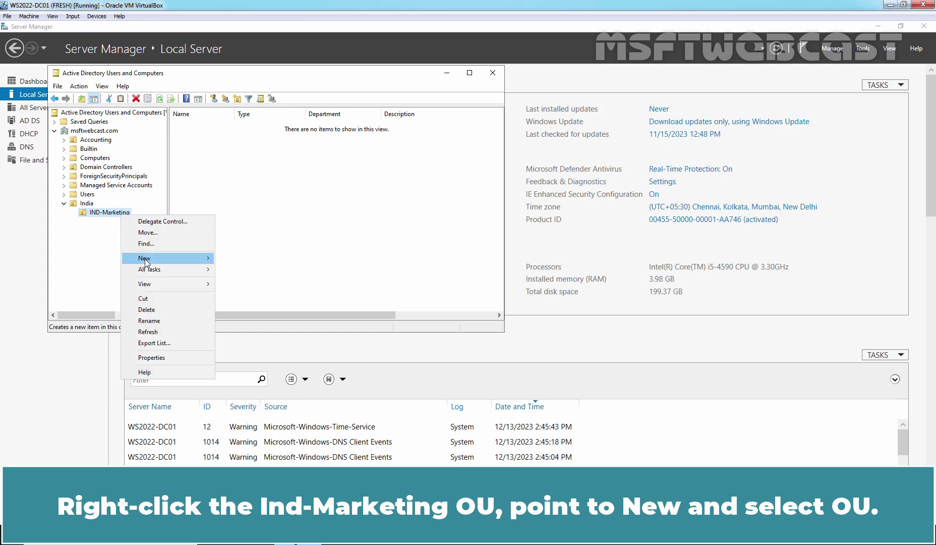
pyautogui.moveTo(197, 258)
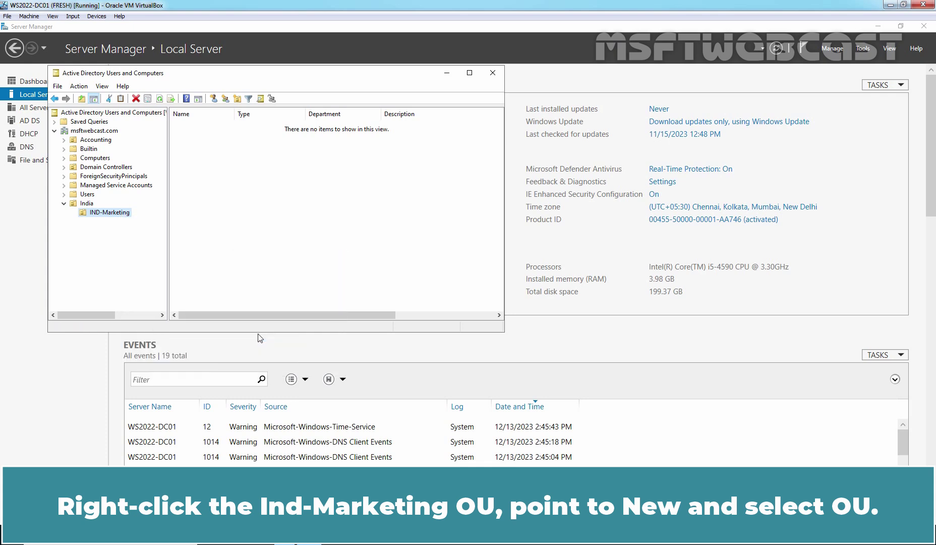
pyautogui.click(259, 336)
pyautogui.write('IND-Ma')
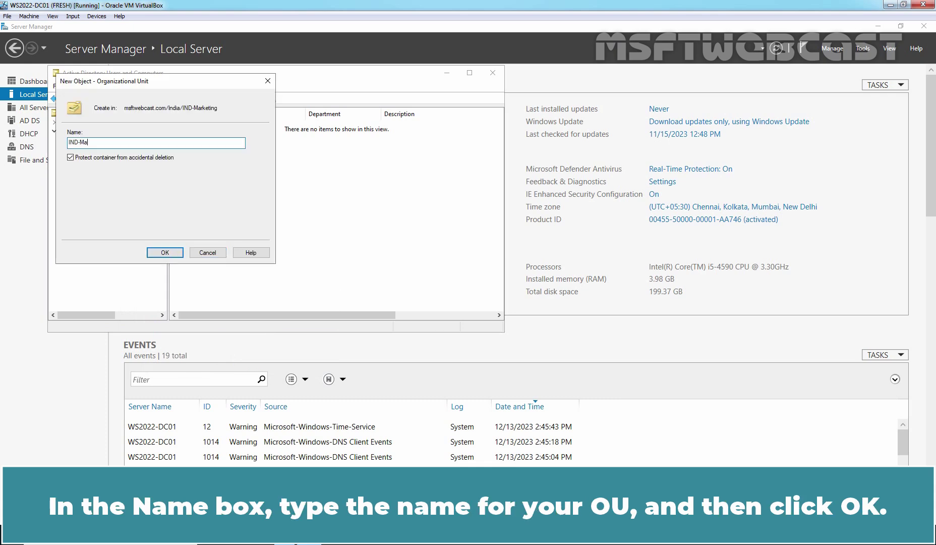
pyautogui.write('rketing')
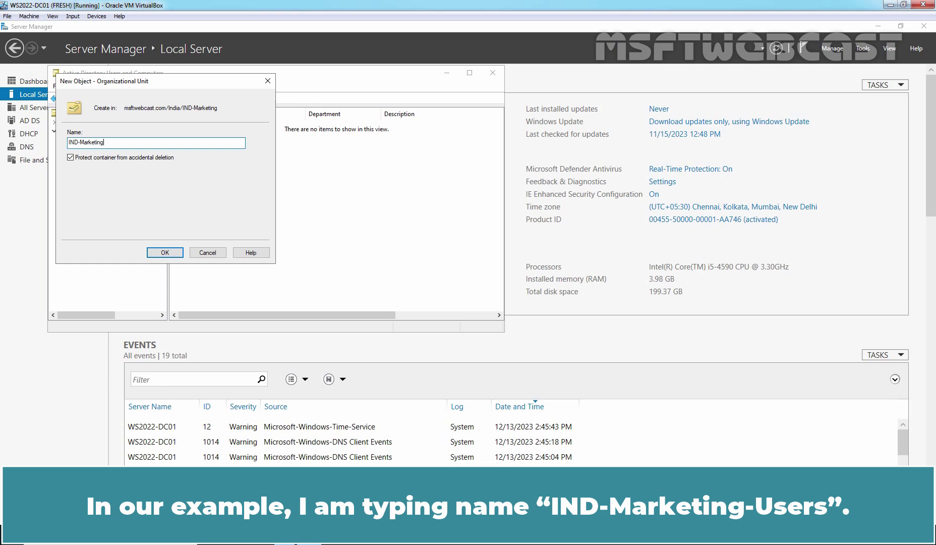
pyautogui.write('-Users')
pyautogui.click(164, 253)
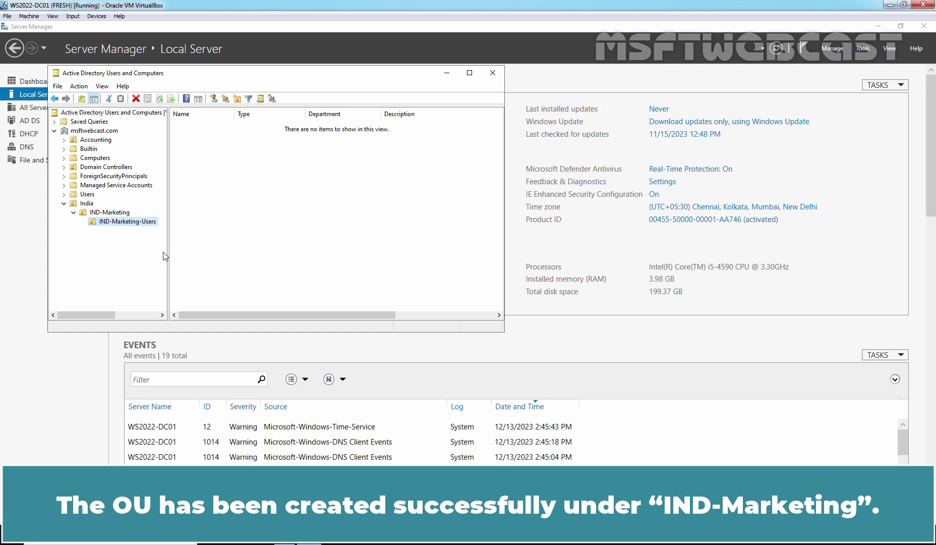
# Create a second child OU, IND-Marketing-Computers, under IND-Marketing
pyautogui.rightClick(119, 213)
pyautogui.moveTo(187, 256)
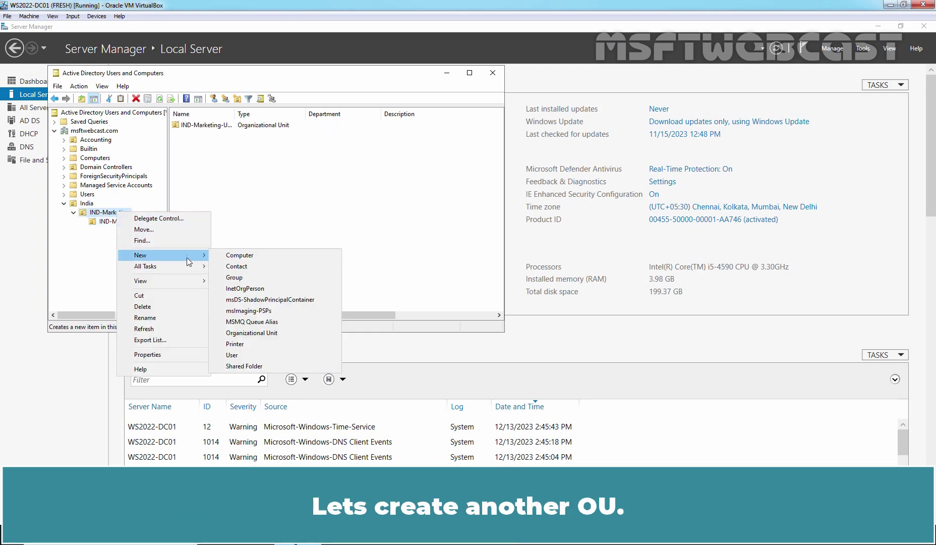
pyautogui.click(250, 333)
pyautogui.write('IND-Marketi')
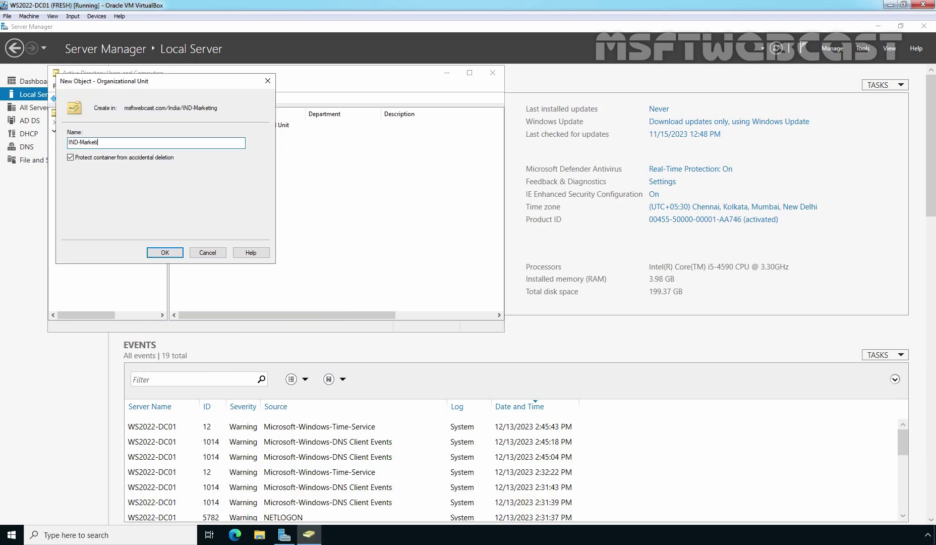
pyautogui.write('ng-Computers')
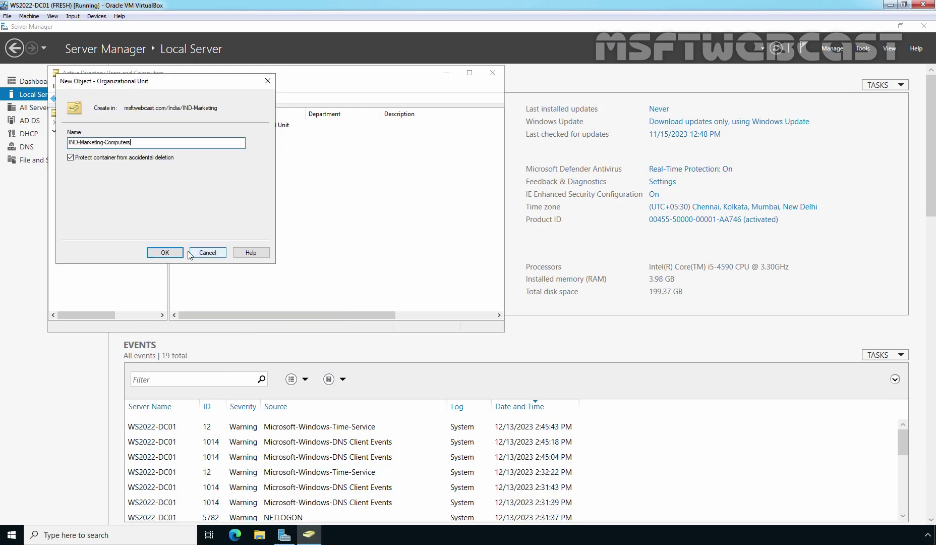
pyautogui.click(165, 252)
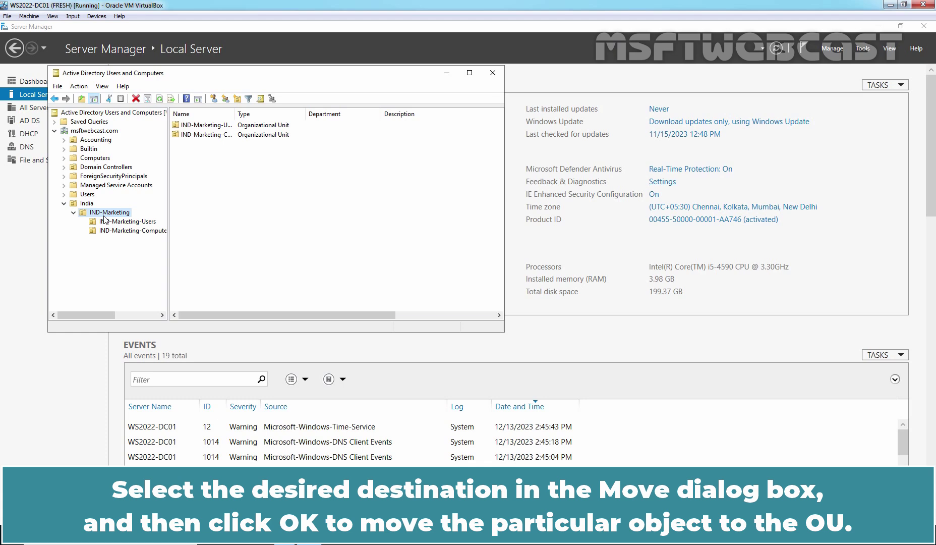
# Open the Users container and select the marketing test user account
pyautogui.click(89, 195)
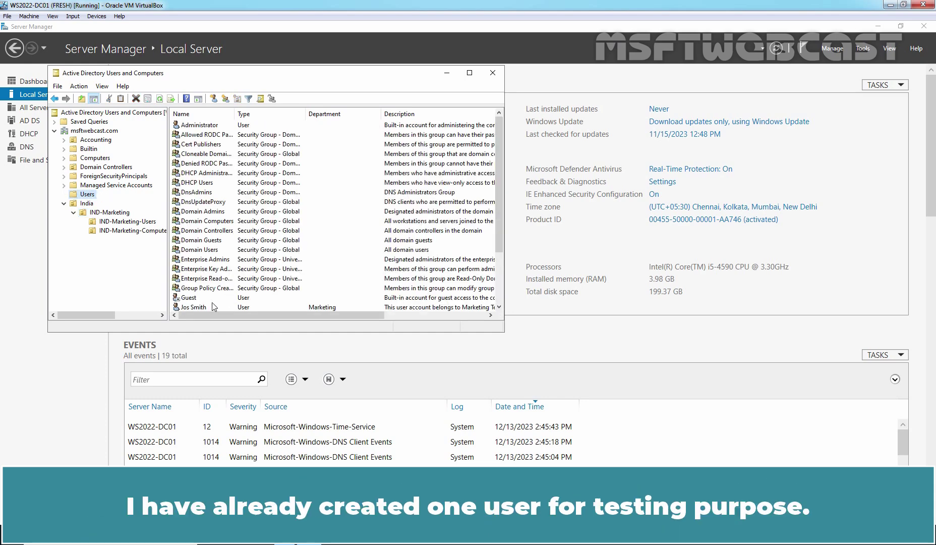
pyautogui.click(203, 307)
pyautogui.scroll(-1, 203, 307)
pyautogui.rightClick(203, 308)
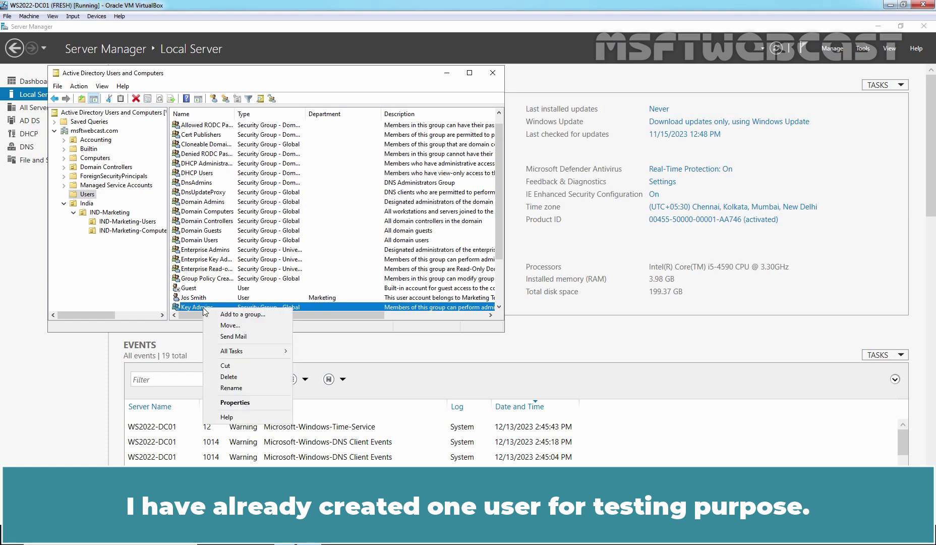
pyautogui.click(194, 299)
# Move the test user to India > IND-Marketing > IND-Marketing-Users and confirm it appears there
pyautogui.rightClick(194, 299)
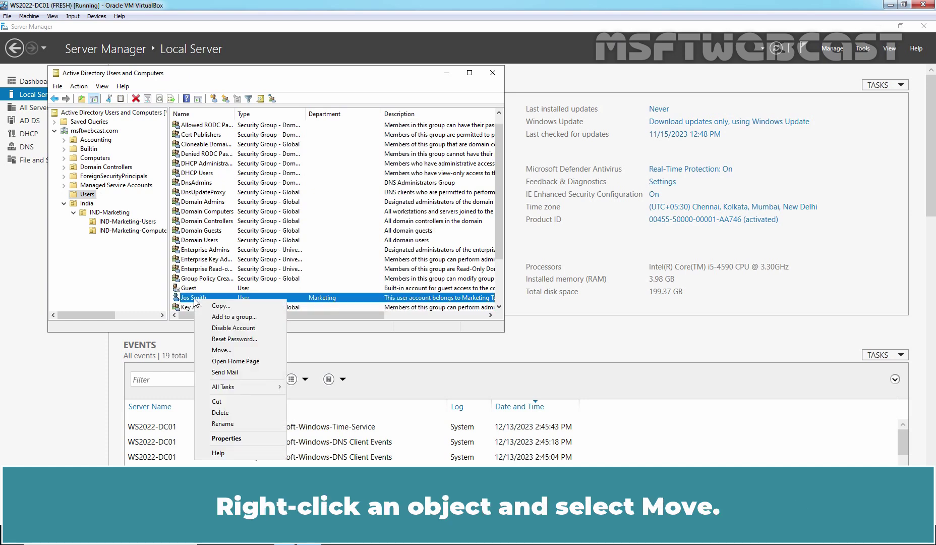
pyautogui.click(222, 350)
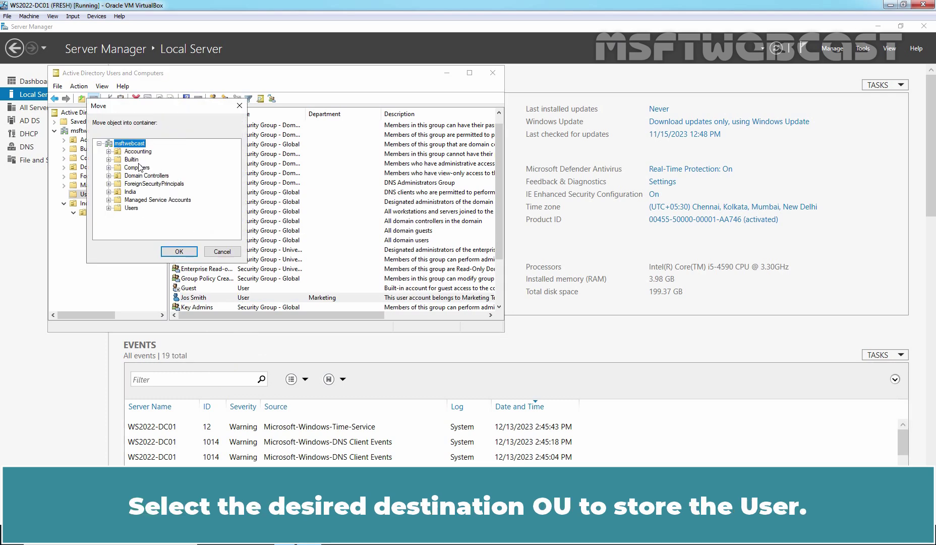
pyautogui.doubleClick(130, 192)
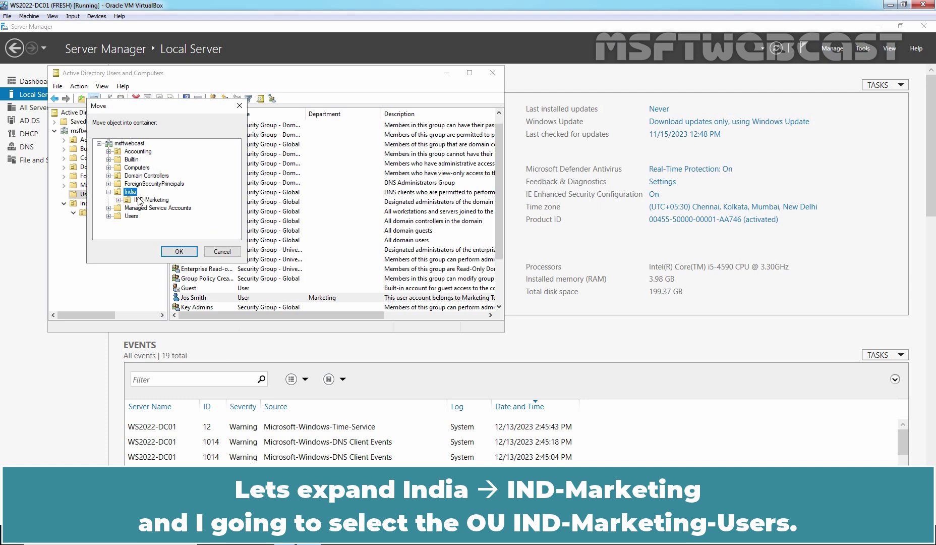
pyautogui.doubleClick(152, 200)
pyautogui.click(162, 216)
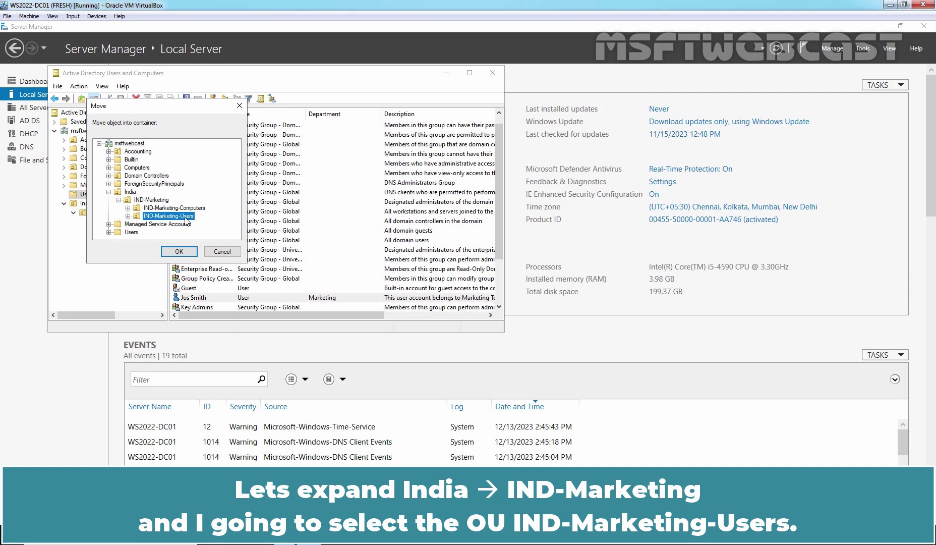
pyautogui.click(180, 252)
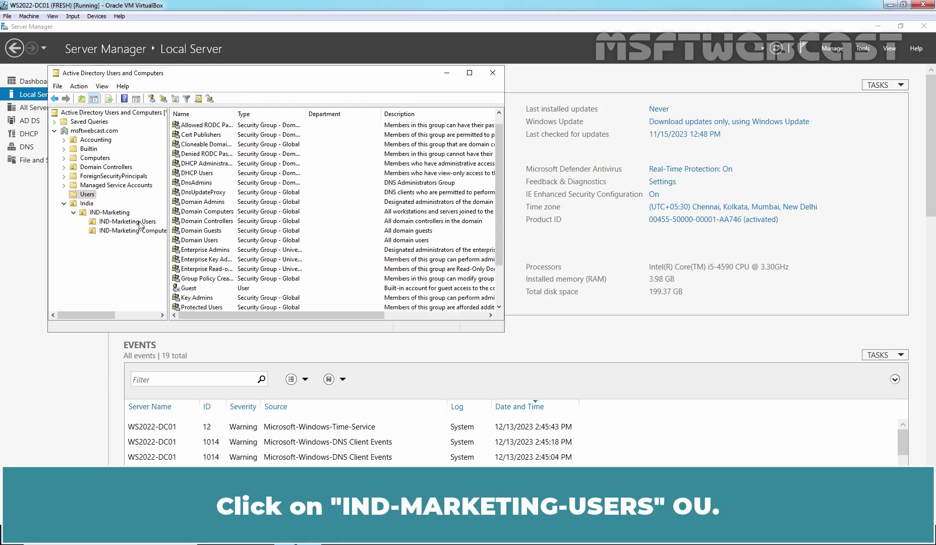
pyautogui.click(134, 222)
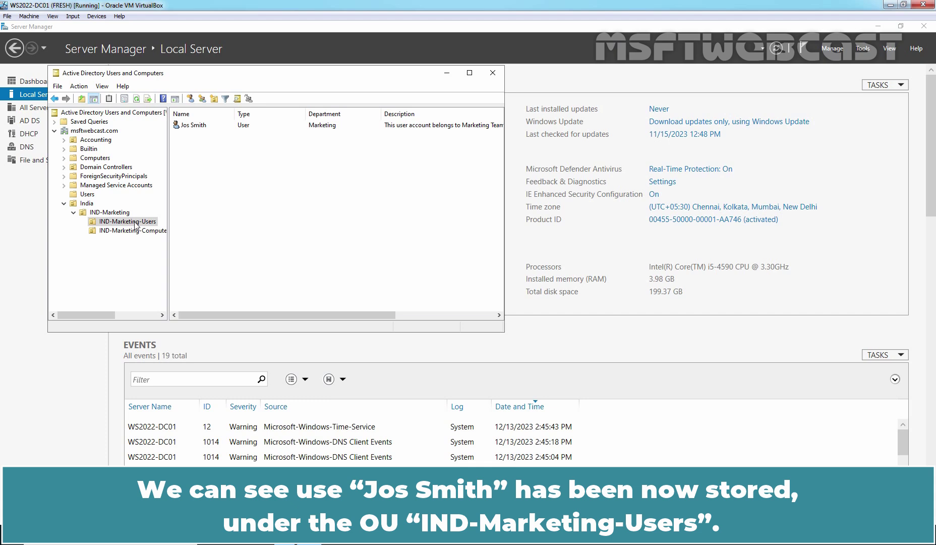
# Move WIN10-CLI01 from Computers to India > IND-Marketing > IND-Marketing-Computers and verify it there
pyautogui.click(99, 160)
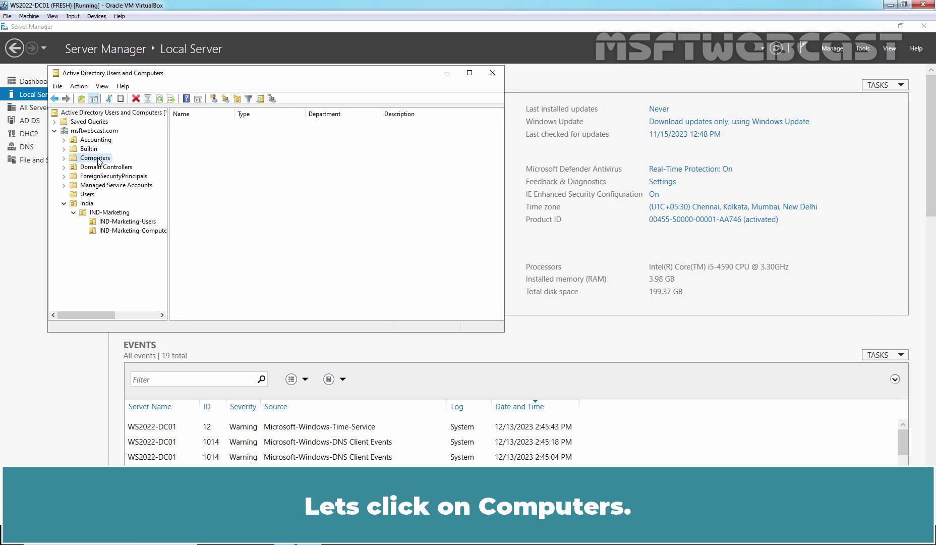
pyautogui.click(201, 126)
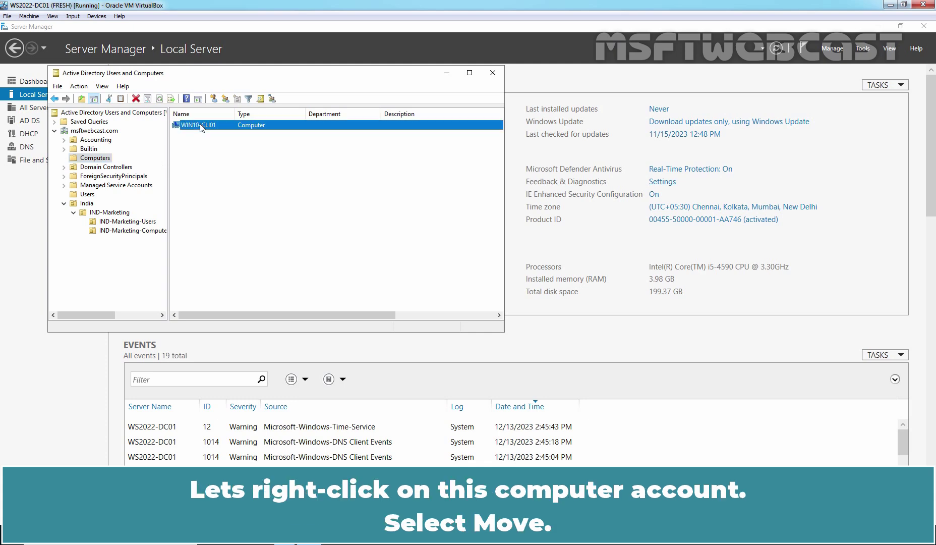
pyautogui.rightClick(201, 126)
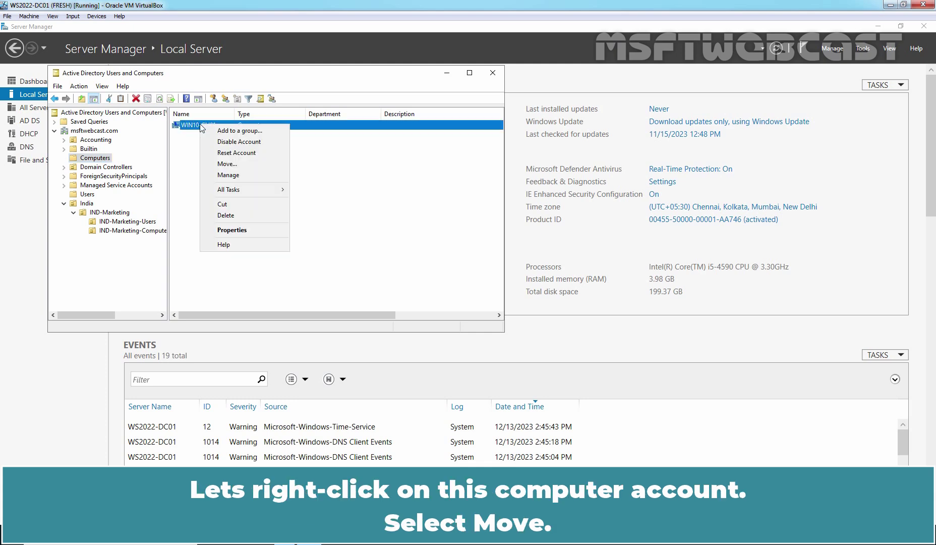
pyautogui.click(227, 164)
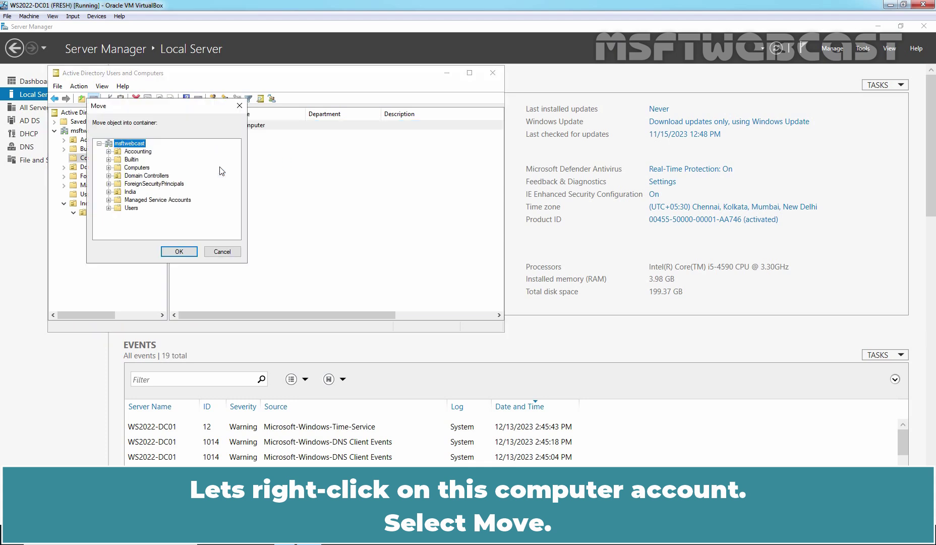
pyautogui.doubleClick(132, 193)
pyautogui.doubleClick(147, 200)
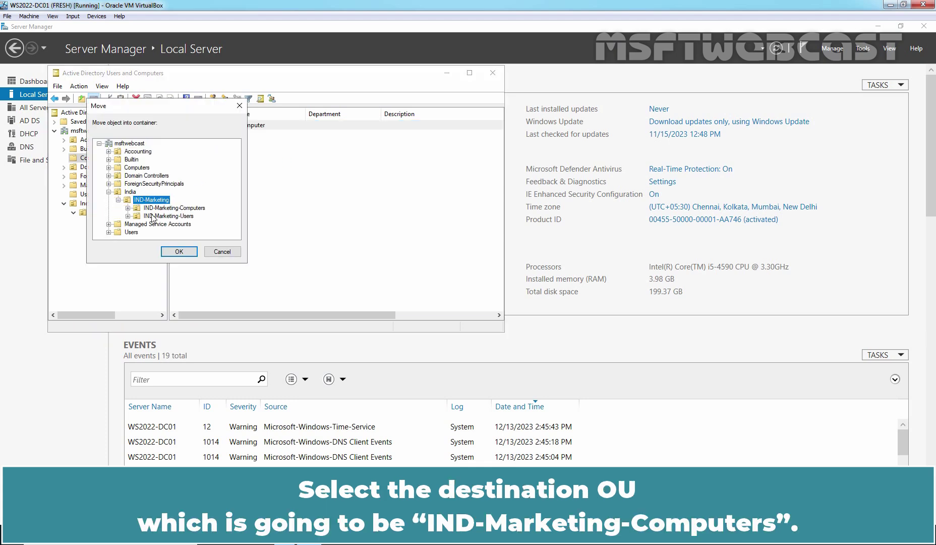
pyautogui.click(152, 216)
pyautogui.click(186, 209)
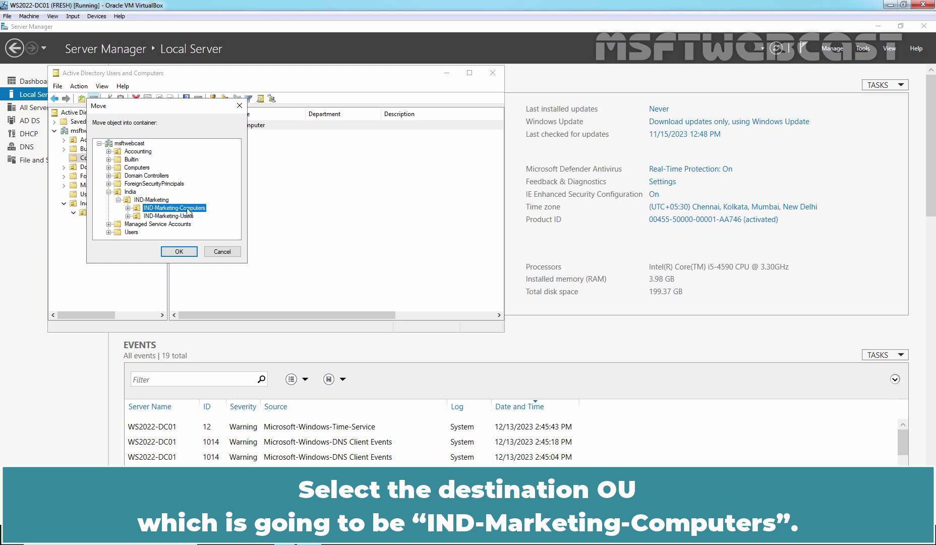
pyautogui.click(179, 251)
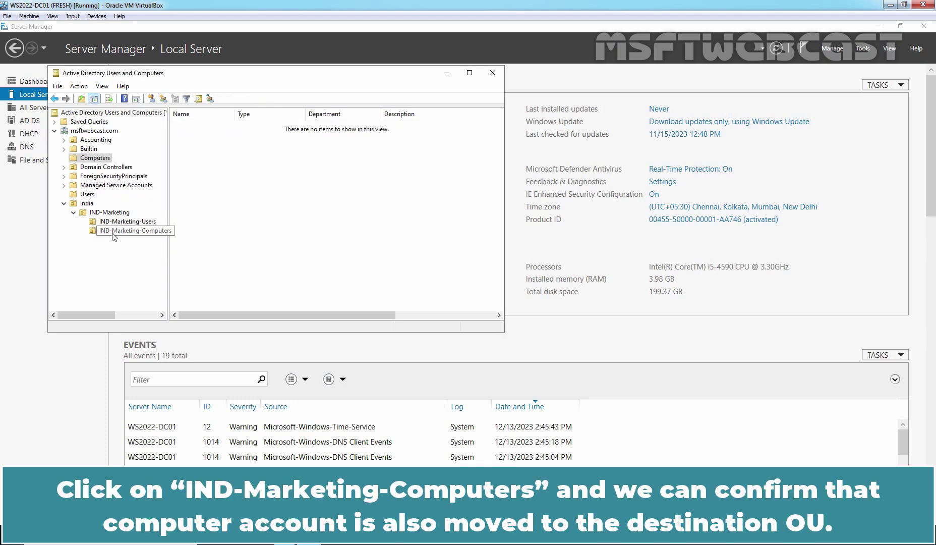
pyautogui.click(135, 234)
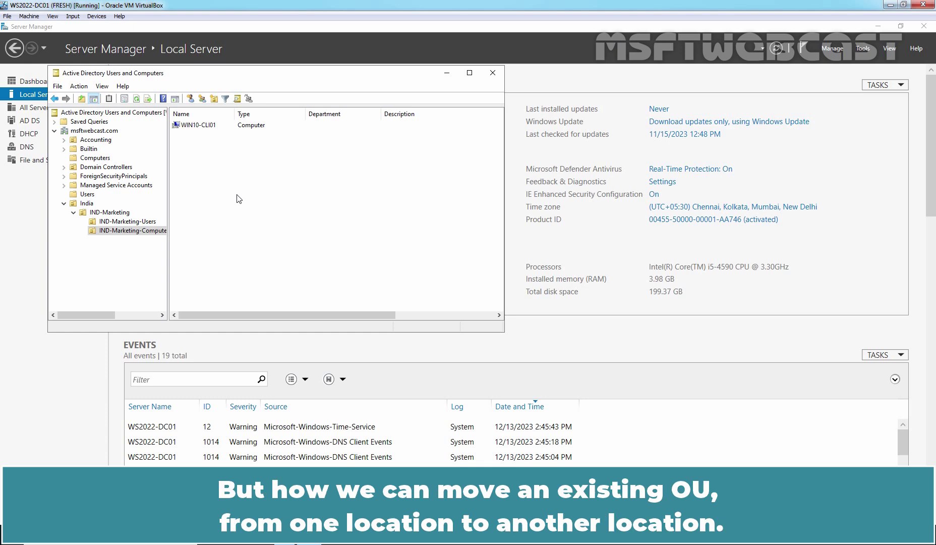
# With IND-Marketing-Computers selected, create a new OU named IND-Sales using the toolbar
pyautogui.click(115, 231)
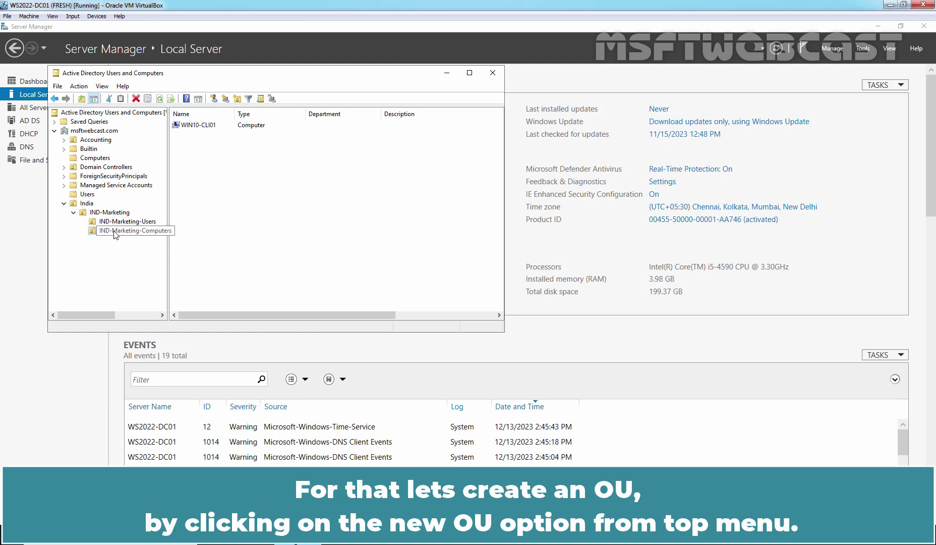
pyautogui.click(237, 99)
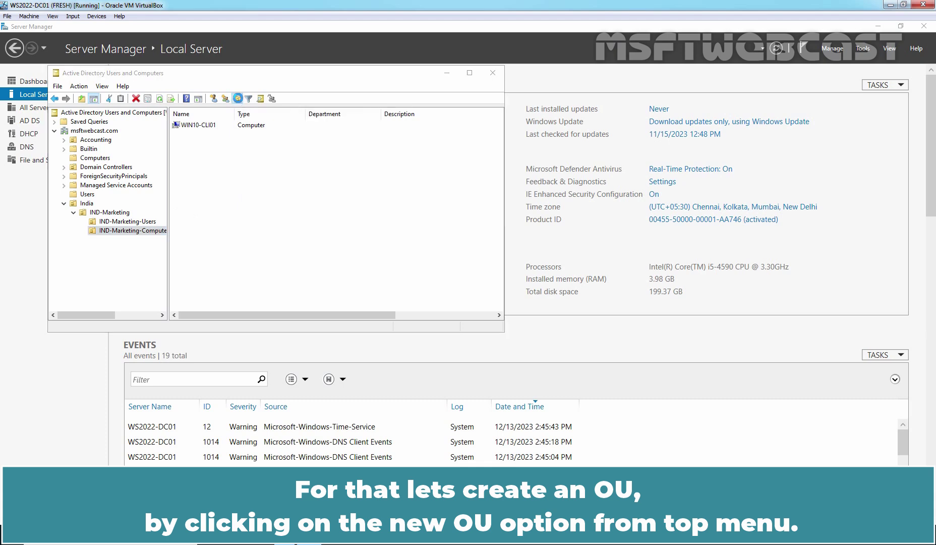
pyautogui.write('IND-Sales')
pyautogui.click(166, 253)
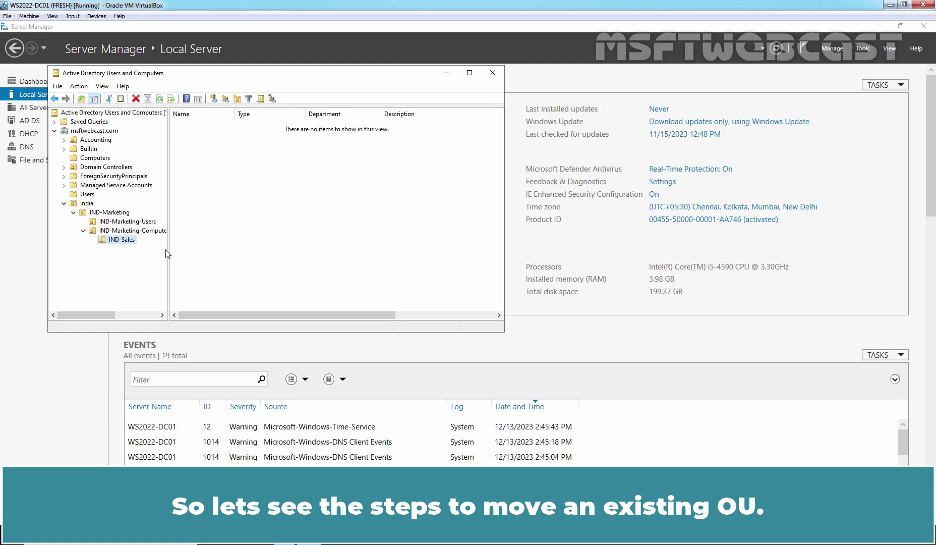
pyautogui.rightClick(124, 242)
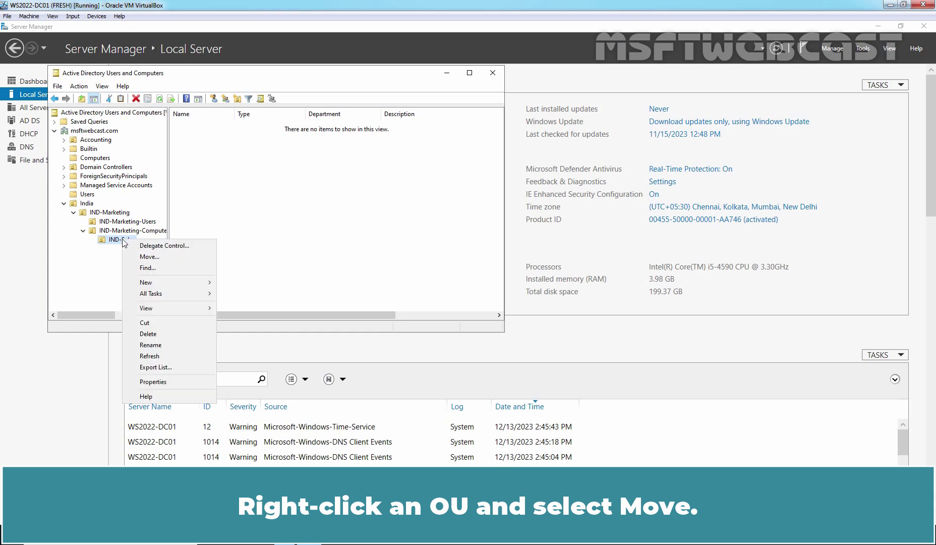
pyautogui.click(150, 257)
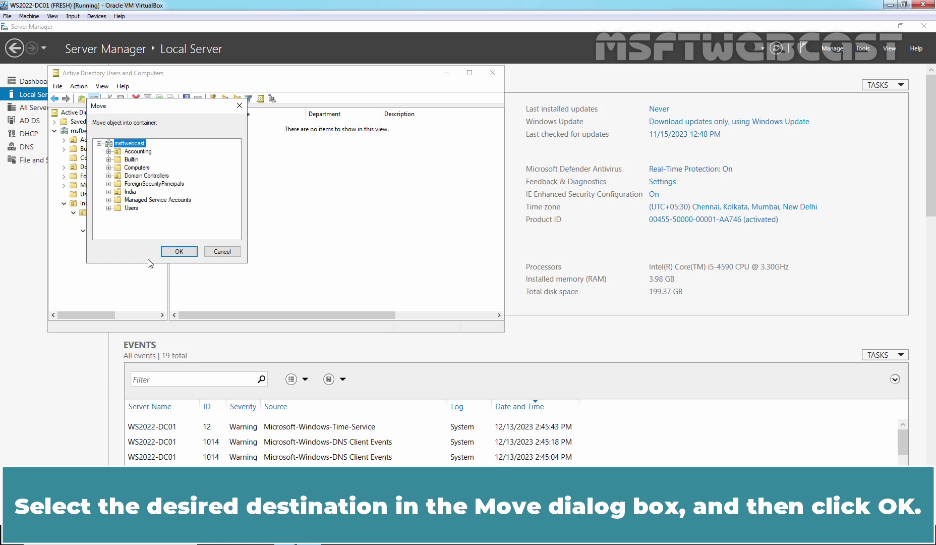
pyautogui.click(130, 193)
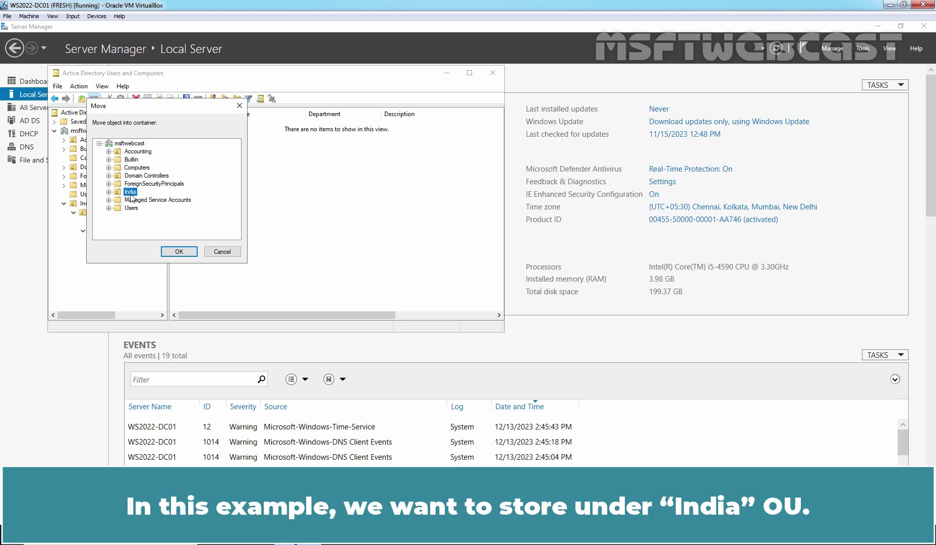
pyautogui.click(179, 252)
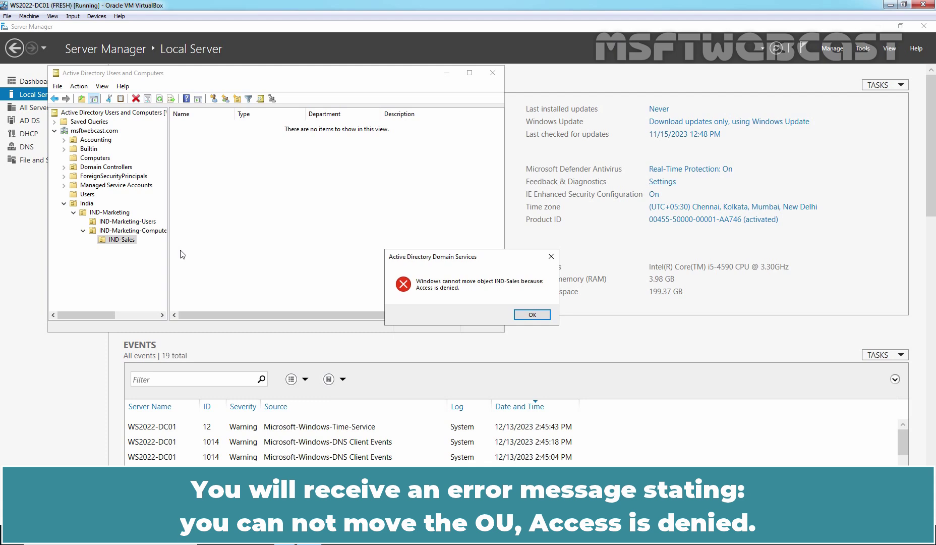
pyautogui.click(532, 314)
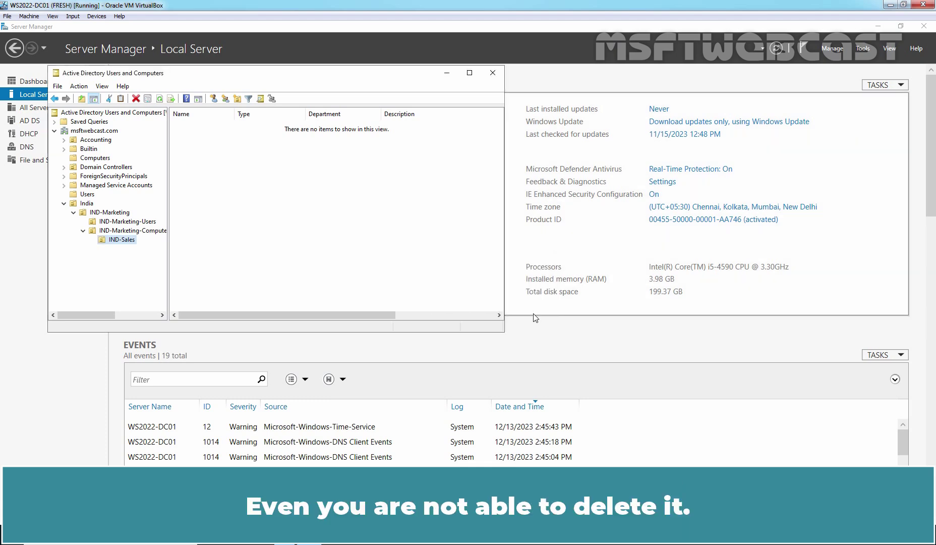
# Attempt to delete IND-Sales and confirm, triggering the accidental-deletion protection error
pyautogui.rightClick(127, 243)
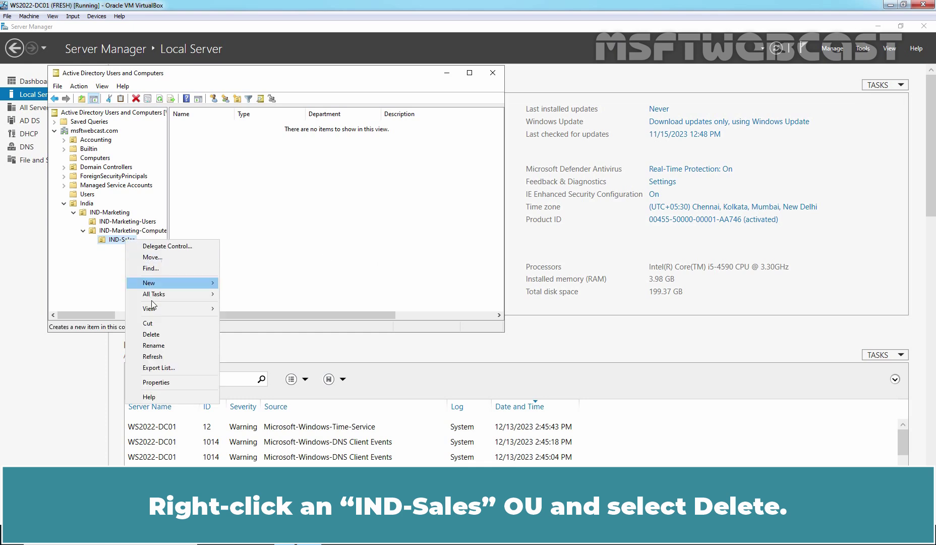
pyautogui.click(163, 333)
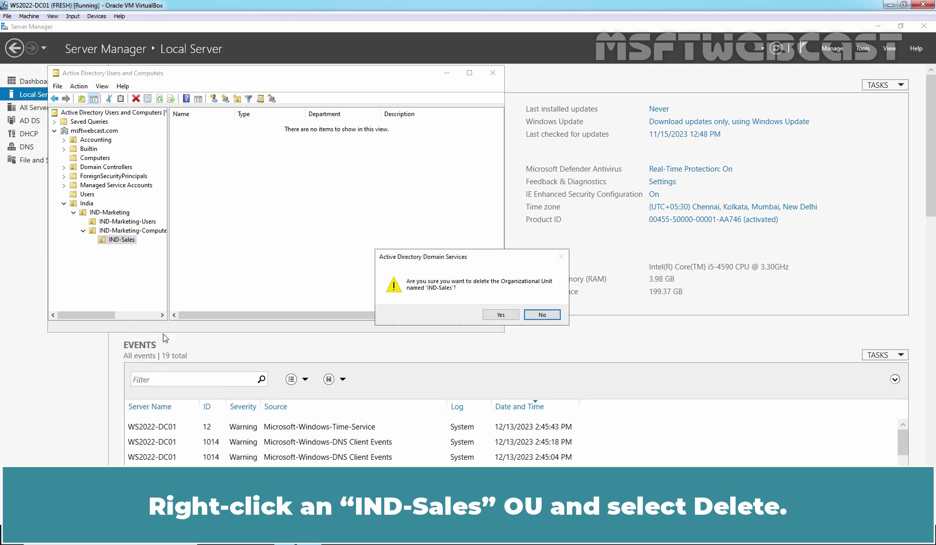
pyautogui.click(500, 315)
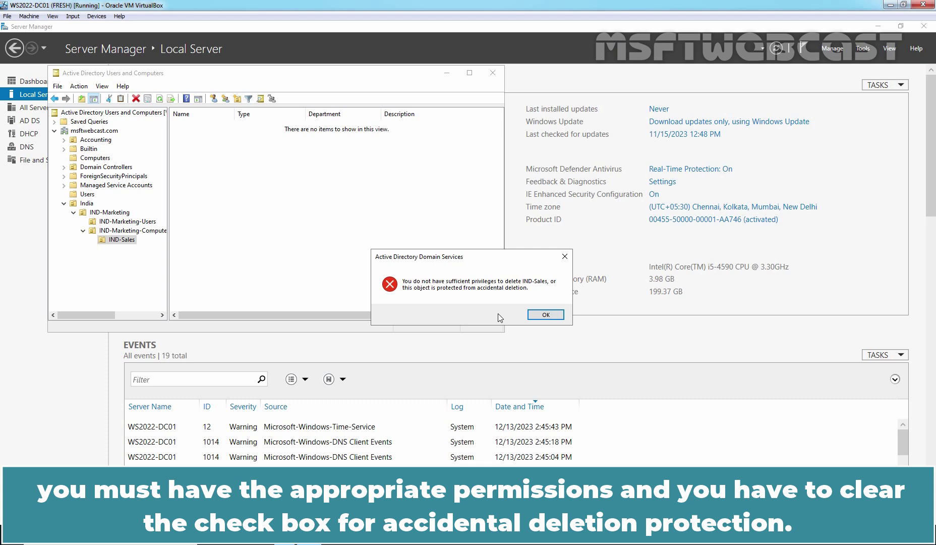
# Dismiss the error, review IND-Sales properties unchanged, then enable View > Advanced Features
pyautogui.click(545, 315)
pyautogui.rightClick(125, 240)
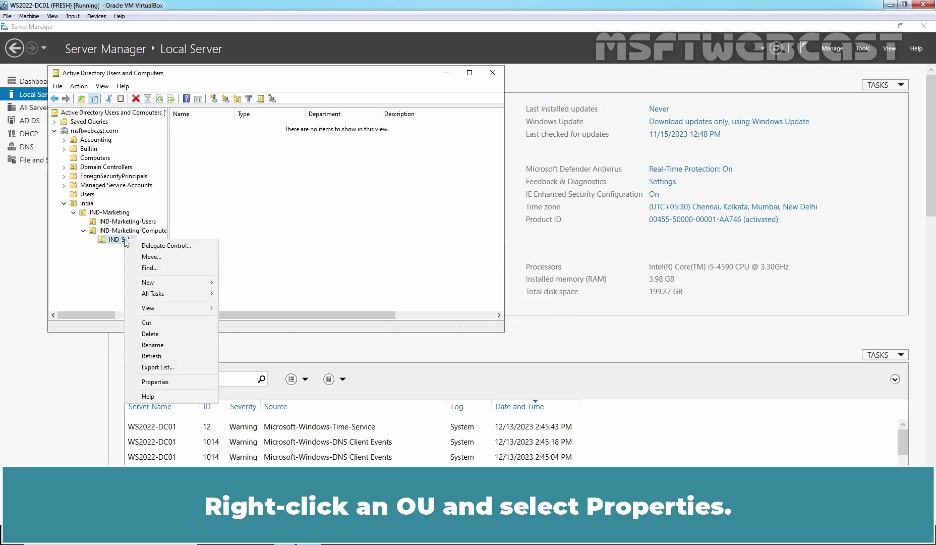
pyautogui.click(161, 382)
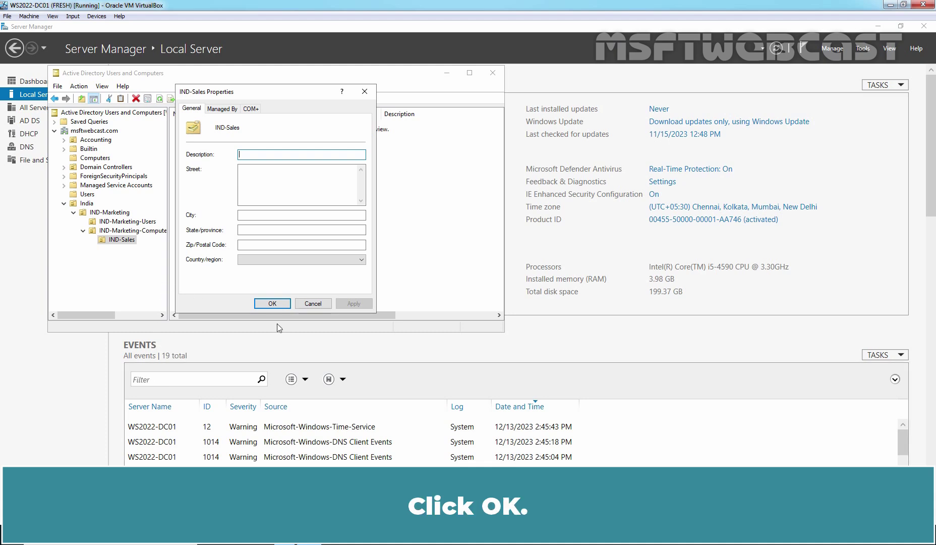
pyautogui.click(272, 303)
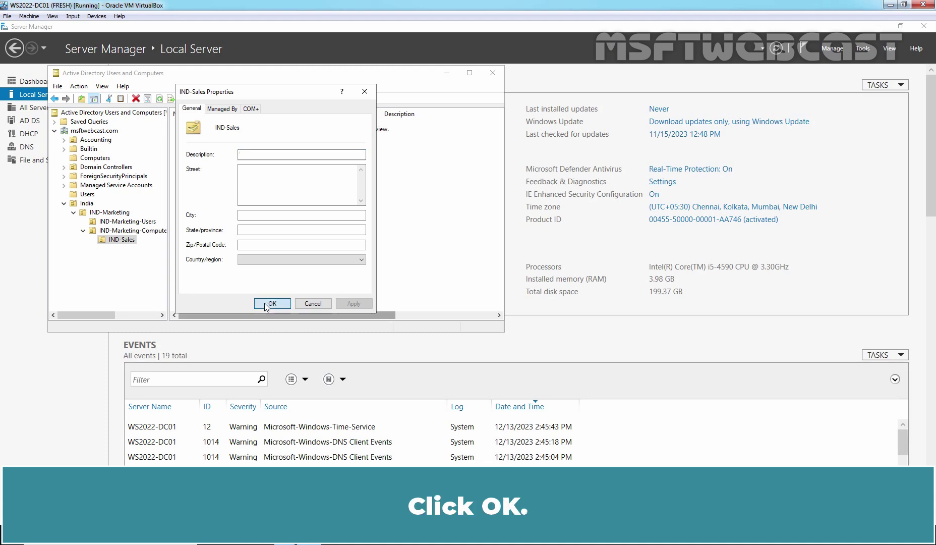
pyautogui.click(102, 86)
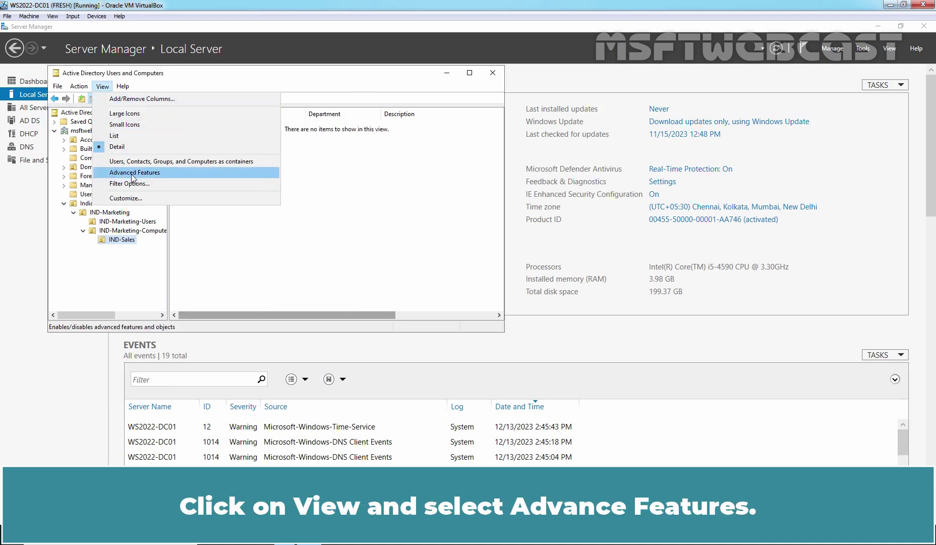
pyautogui.click(147, 173)
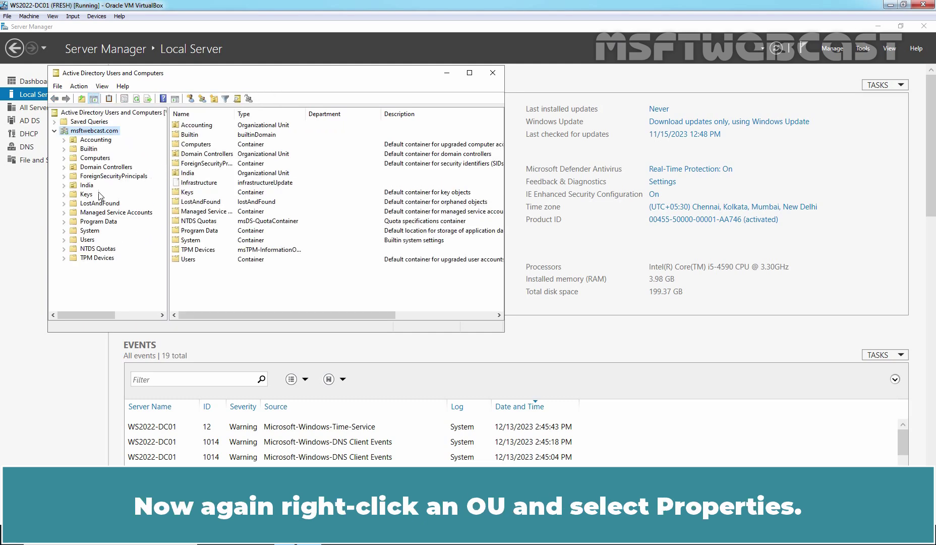
# Expand India > IND-Marketing > IND-Marketing-Computers and select the IND-Sales OU
pyautogui.click(94, 188)
pyautogui.doubleClick(96, 194)
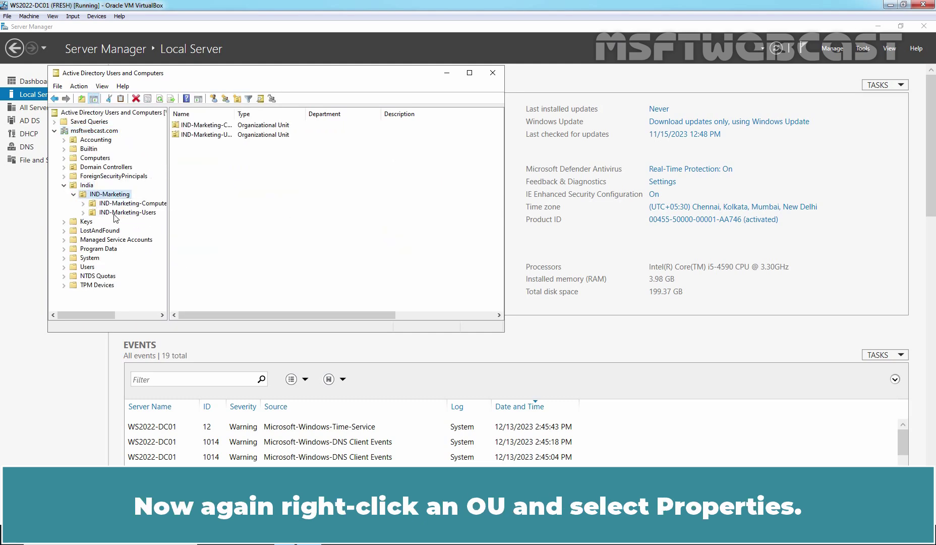
pyautogui.click(121, 211)
pyautogui.doubleClick(120, 203)
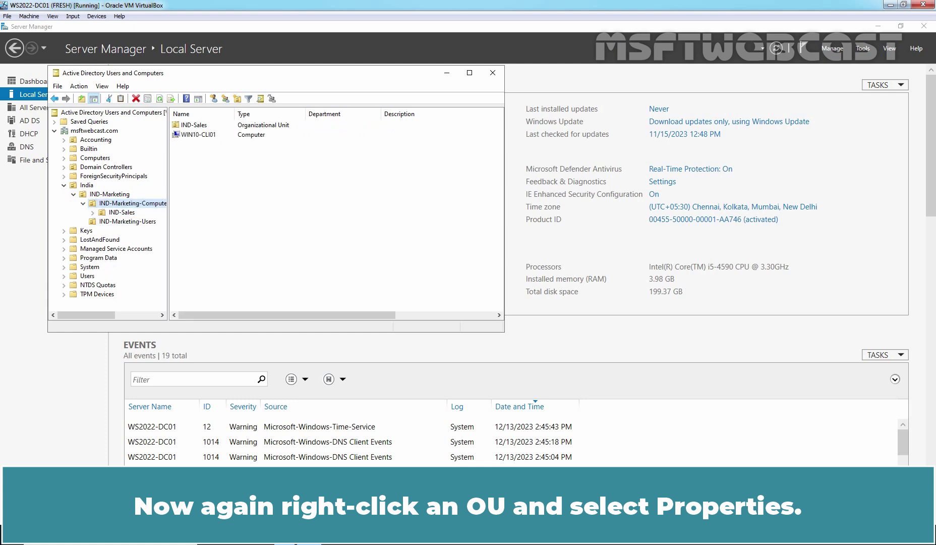
pyautogui.click(122, 212)
# Uncheck 'Protect object from accidental deletion' on IND-Sales's Object tab and apply
pyautogui.rightClick(123, 213)
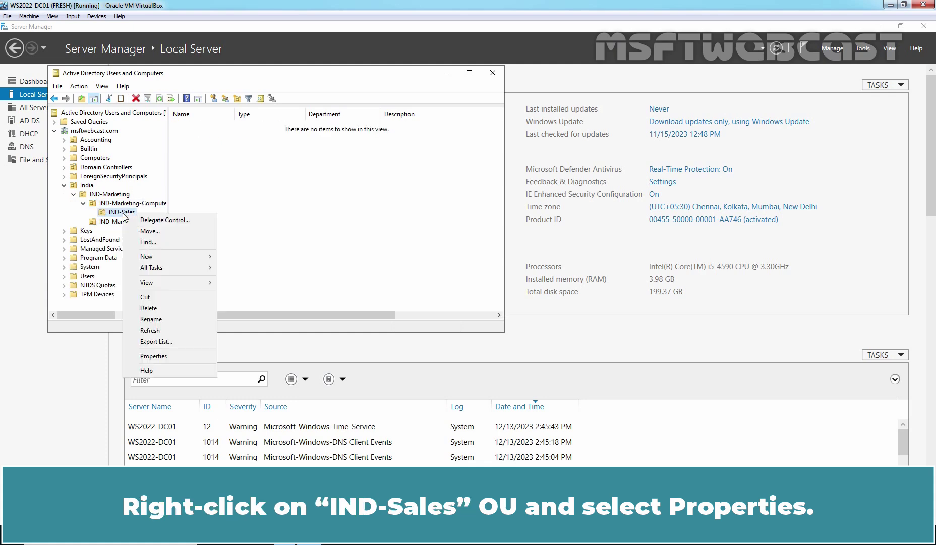
pyautogui.click(169, 355)
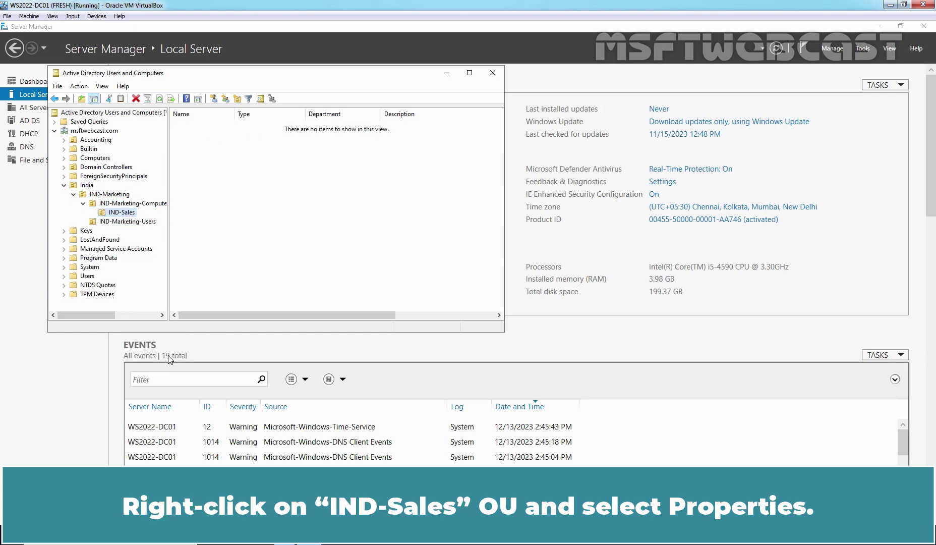
pyautogui.click(251, 109)
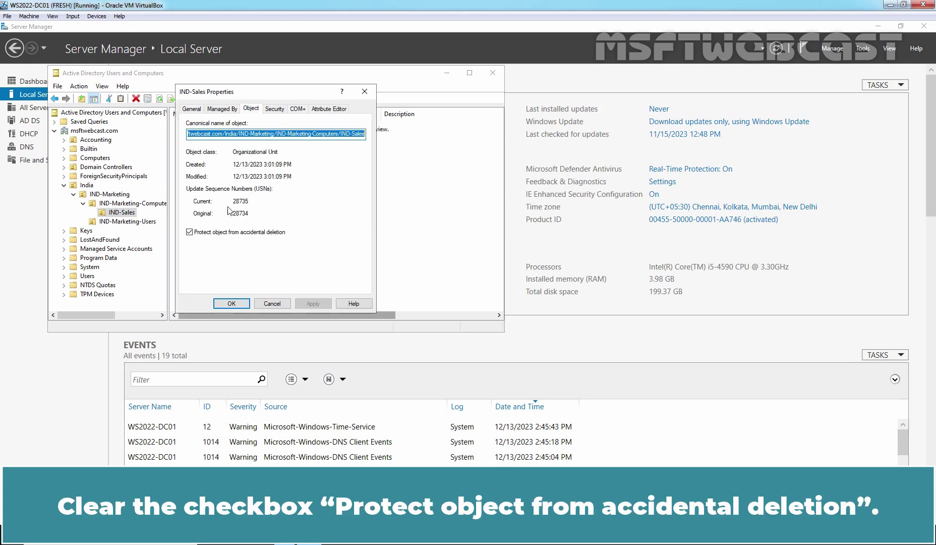
pyautogui.click(251, 233)
pyautogui.click(314, 303)
pyautogui.click(238, 305)
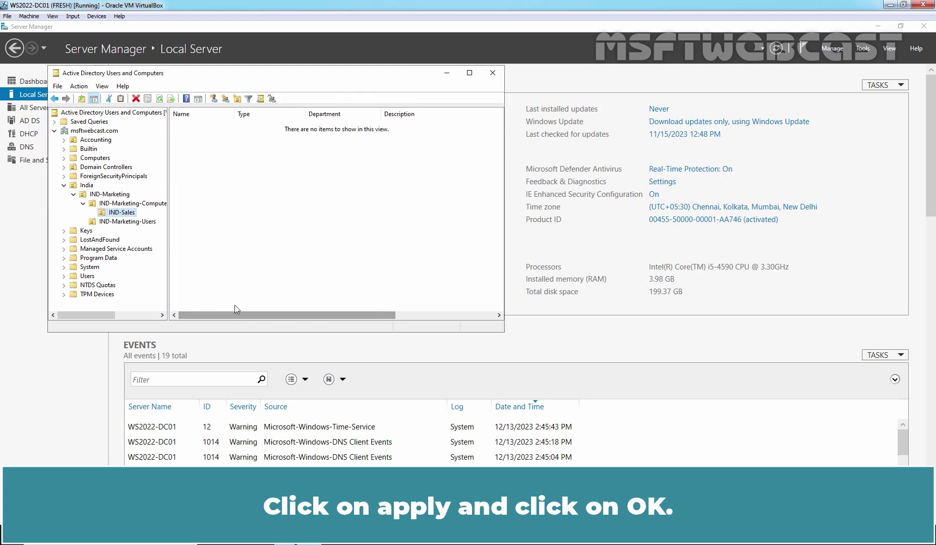
# Move IND-Sales into the India container, then expand India to show it beside IND-Marketing
pyautogui.rightClick(127, 211)
pyautogui.click(152, 229)
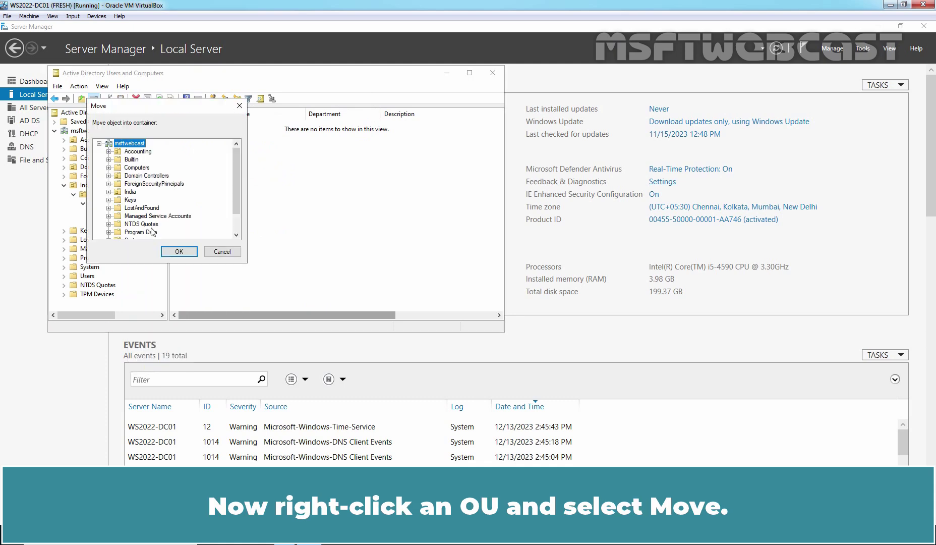
pyautogui.click(130, 192)
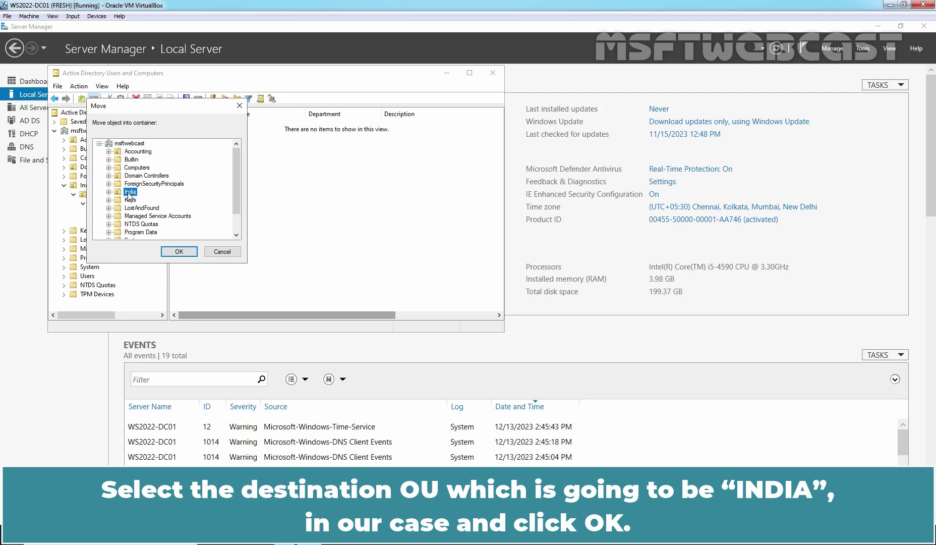
pyautogui.click(182, 251)
pyautogui.doubleClick(86, 186)
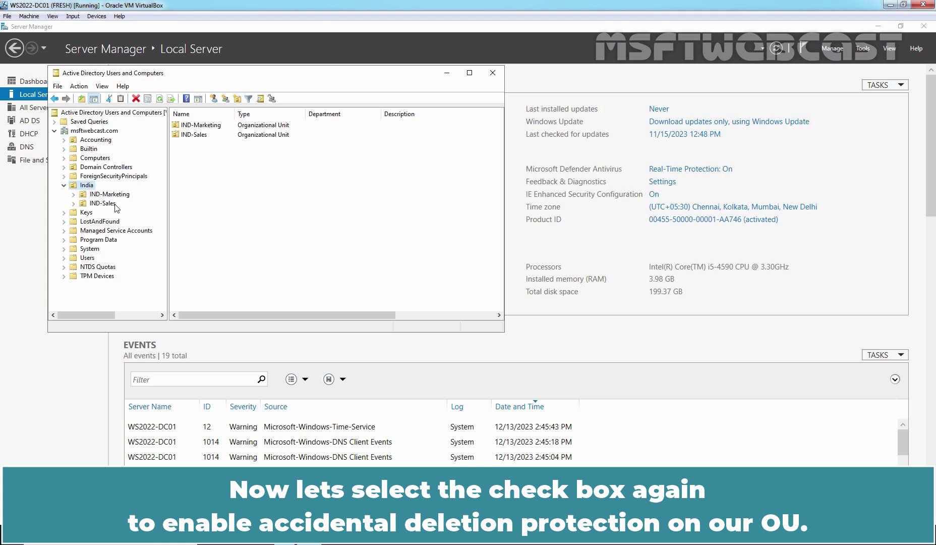
# Re-check 'Protect object from accidental deletion' on IND-Sales's Object tab and apply
pyautogui.click(109, 204)
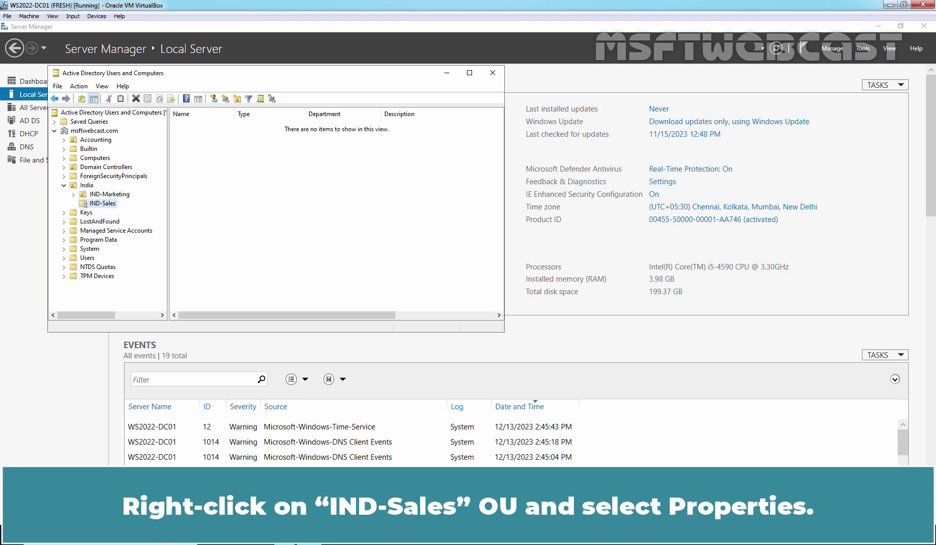
pyautogui.rightClick(108, 204)
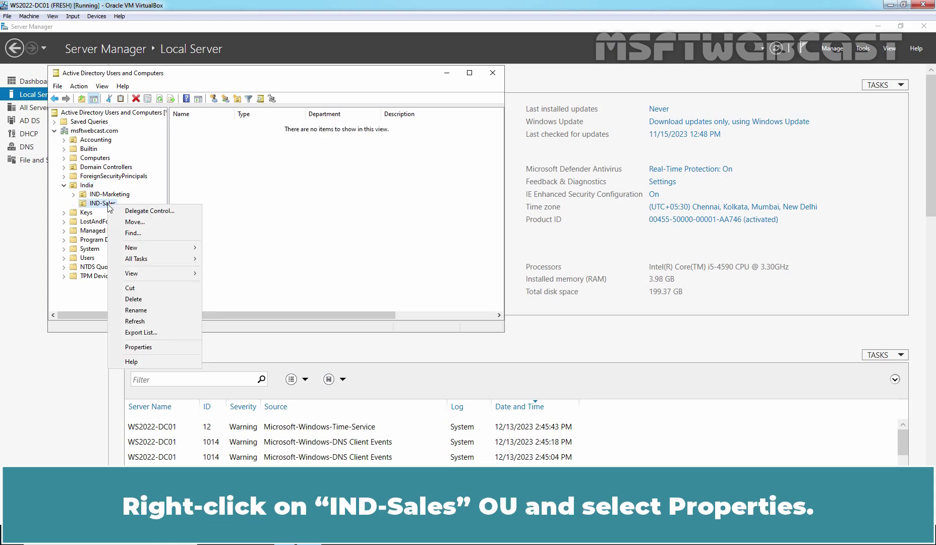
pyautogui.click(137, 347)
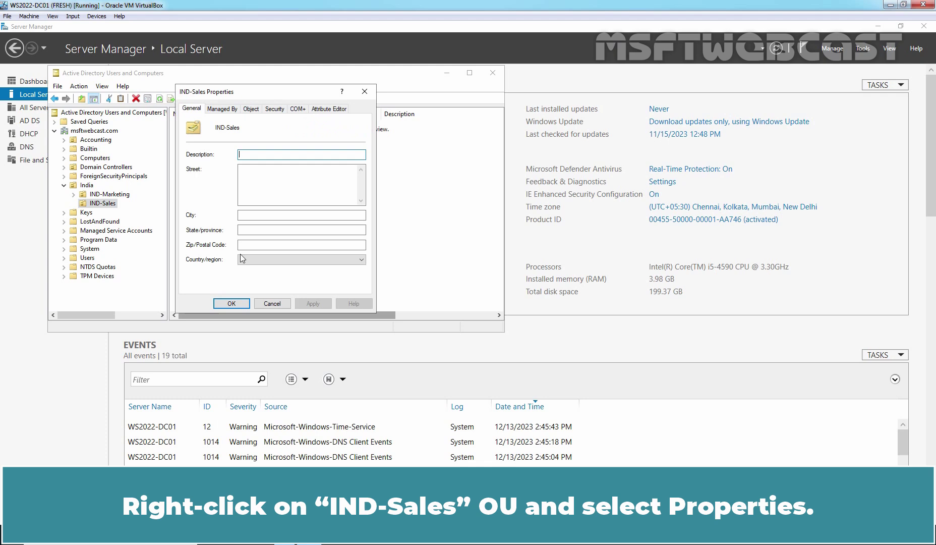
pyautogui.click(251, 109)
pyautogui.click(222, 234)
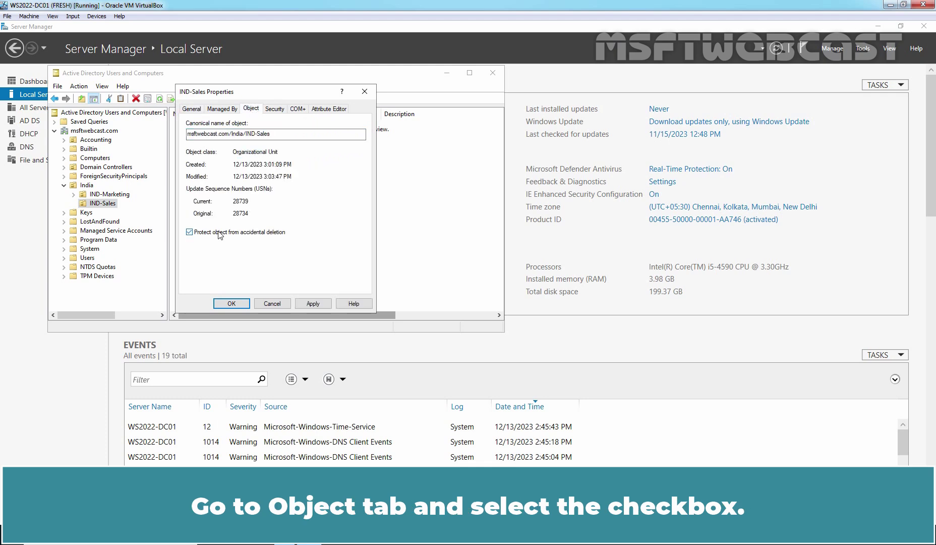
pyautogui.click(312, 303)
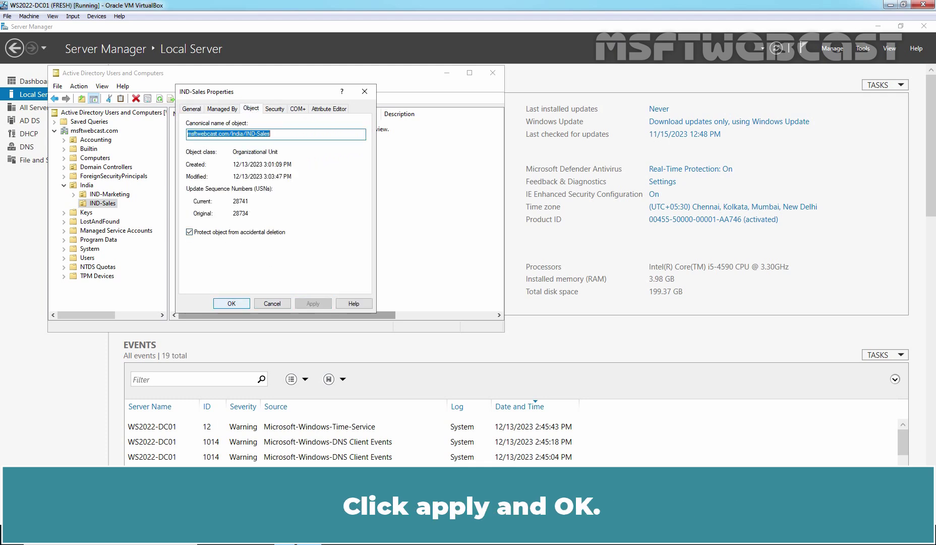
pyautogui.click(230, 303)
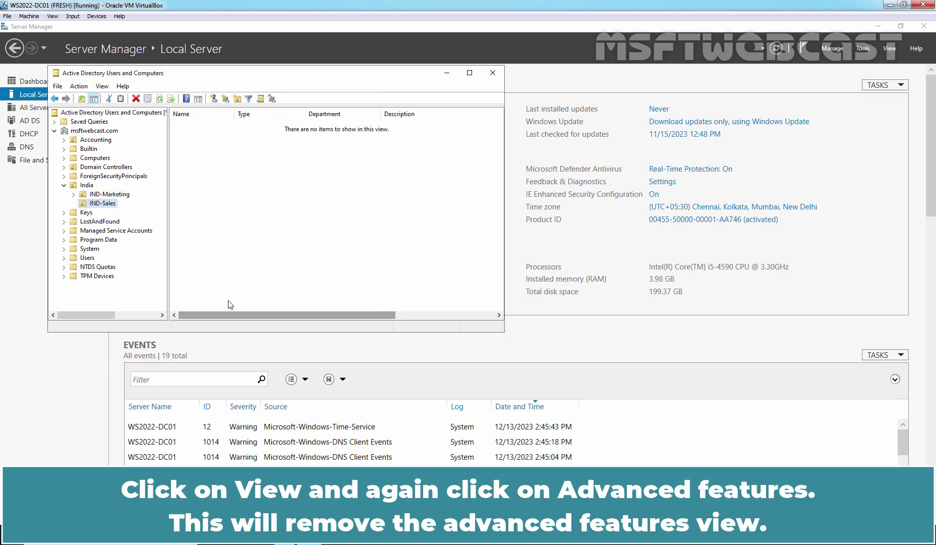
# Disable View > Advanced Features, then check that India lists IND-Marketing and IND-Sales
pyautogui.click(102, 87)
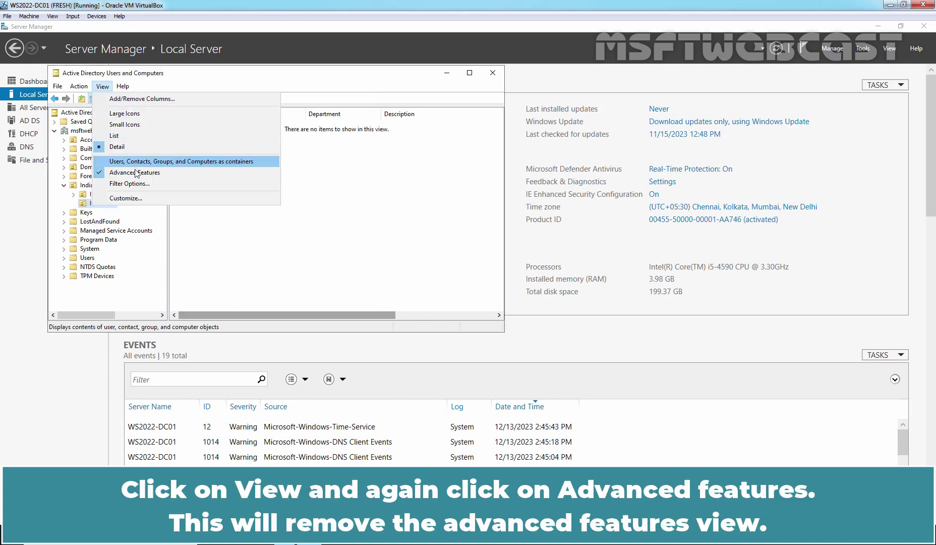
pyautogui.click(152, 176)
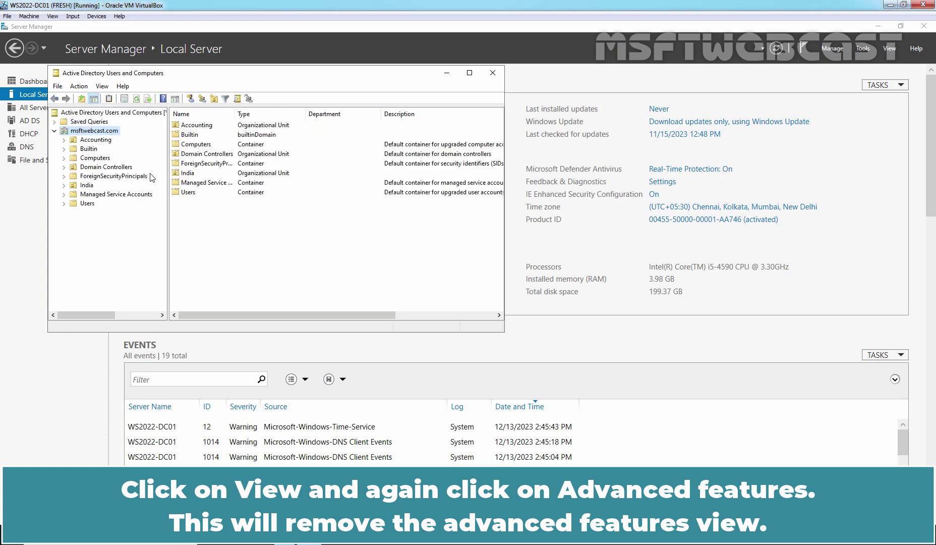
pyautogui.doubleClick(93, 186)
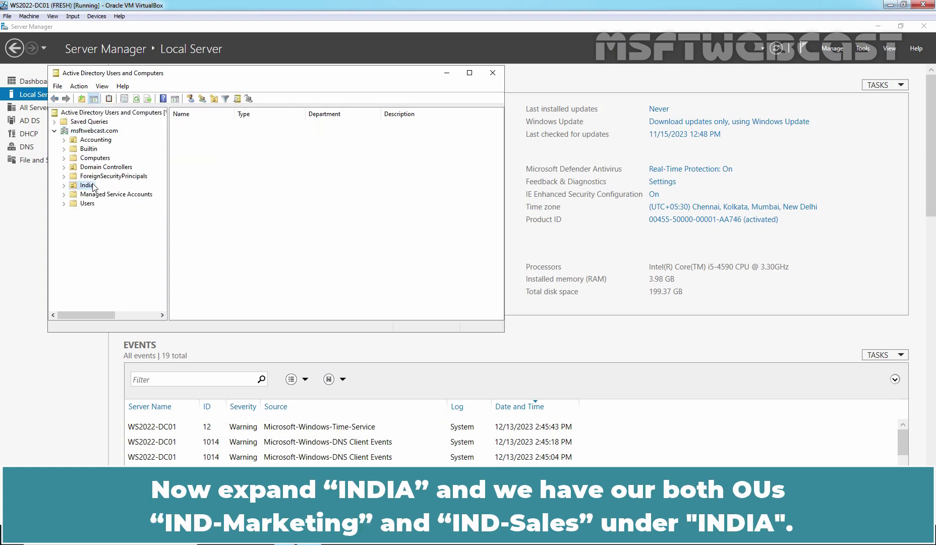
pyautogui.click(110, 195)
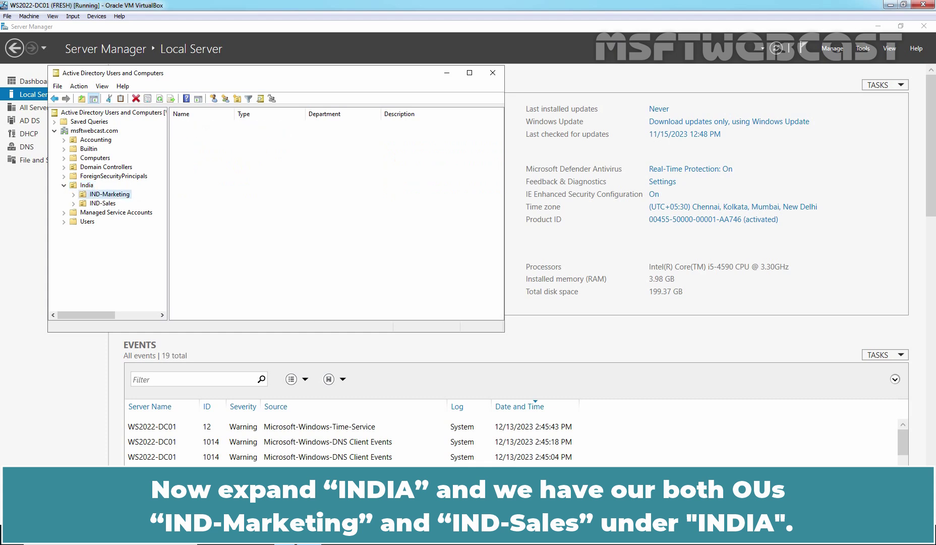
pyautogui.click(101, 203)
pyautogui.click(87, 185)
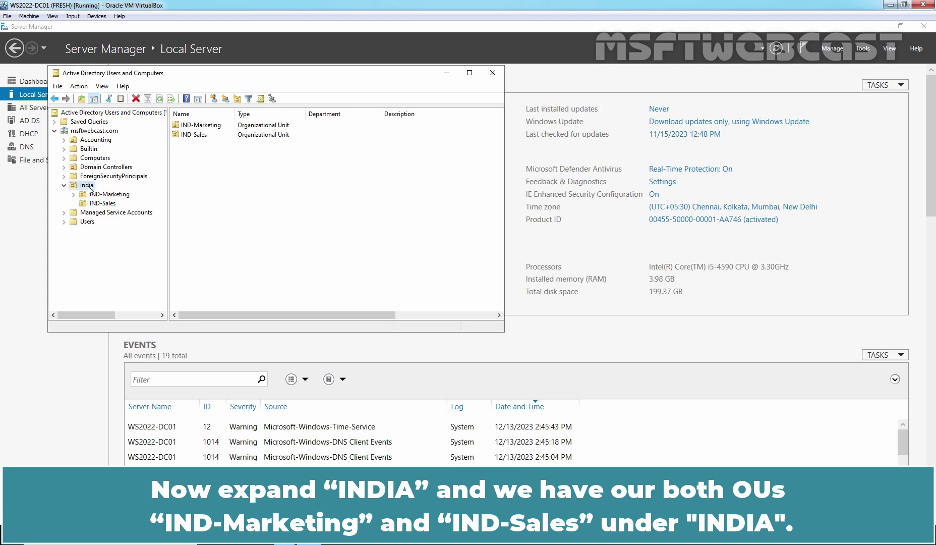